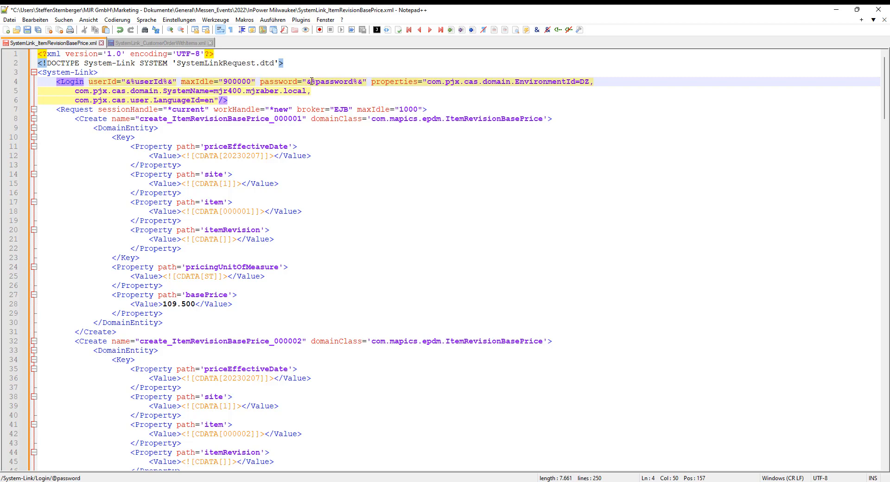
Examine the System-Link XML request: the login line, the first create_ItemRevisionBasePrice block, and its key, pricingUnitOfMeasure and basePrice properties
{"action": "left_click", "coordinate": [403, 82]}
{"action": "left_click_drag", "start_coordinate": [75, 118], "coordinate": [155, 332]}
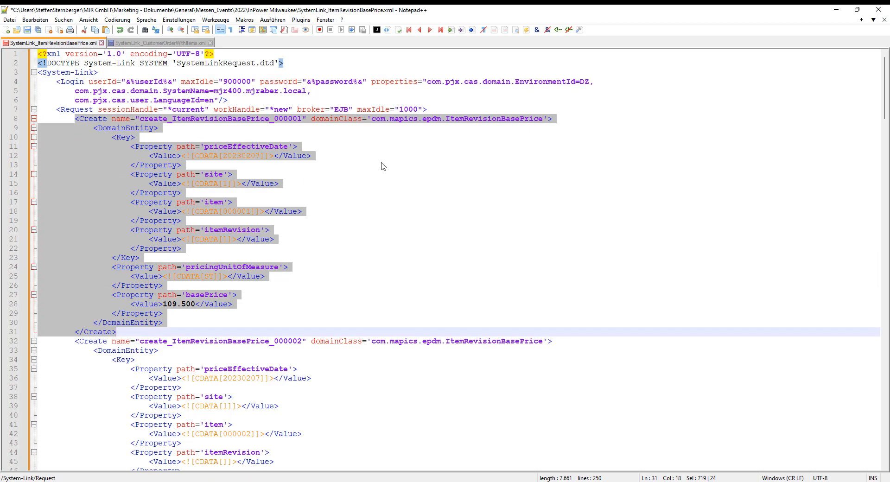
{"action": "left_click", "coordinate": [321, 138]}
{"action": "left_click", "coordinate": [488, 120]}
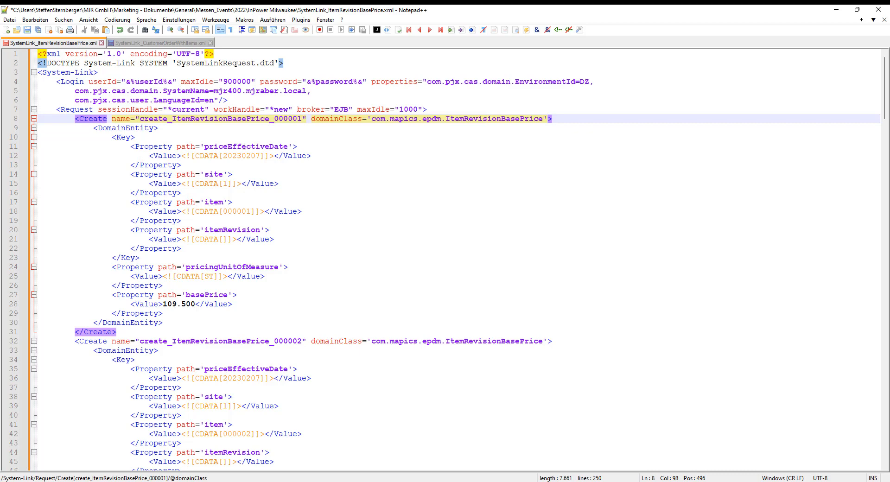
{"action": "left_click", "coordinate": [244, 147]}
{"action": "left_click", "coordinate": [218, 175]}
{"action": "left_click", "coordinate": [213, 202]}
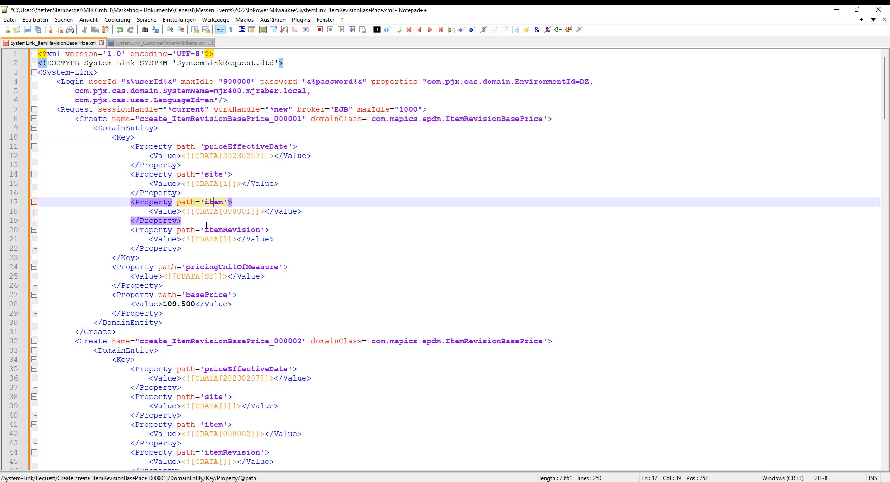
{"action": "left_click", "coordinate": [215, 230]}
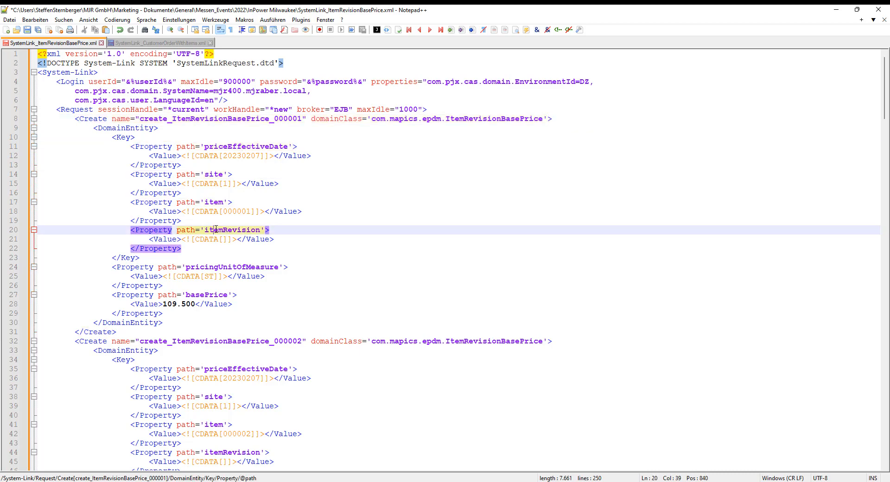
{"action": "left_click", "coordinate": [224, 267]}
{"action": "left_click", "coordinate": [206, 295]}
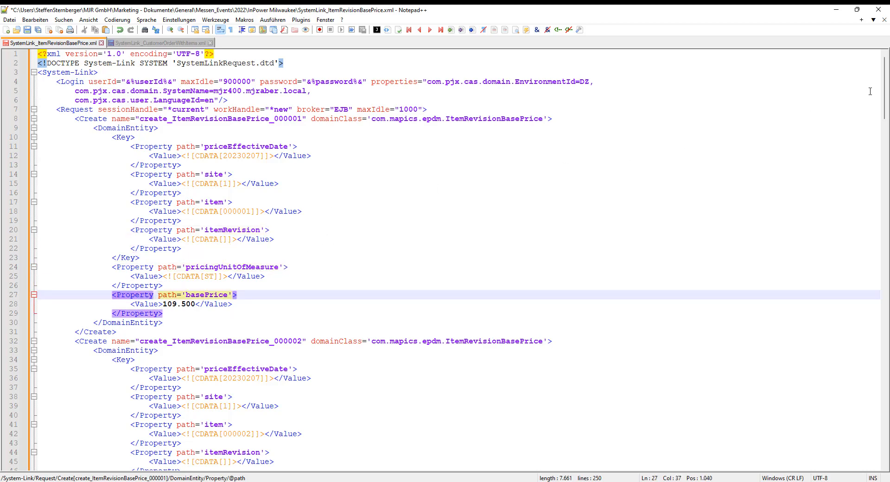
{"action": "left_click", "coordinate": [293, 119]}
{"action": "left_click_drag", "start_coordinate": [884, 97], "coordinate": [833, 53]}
Copy the whole XML request and paste it over the existing request text in the System-Link Simulator in Chrome
{"action": "left_click", "coordinate": [322, 242]}
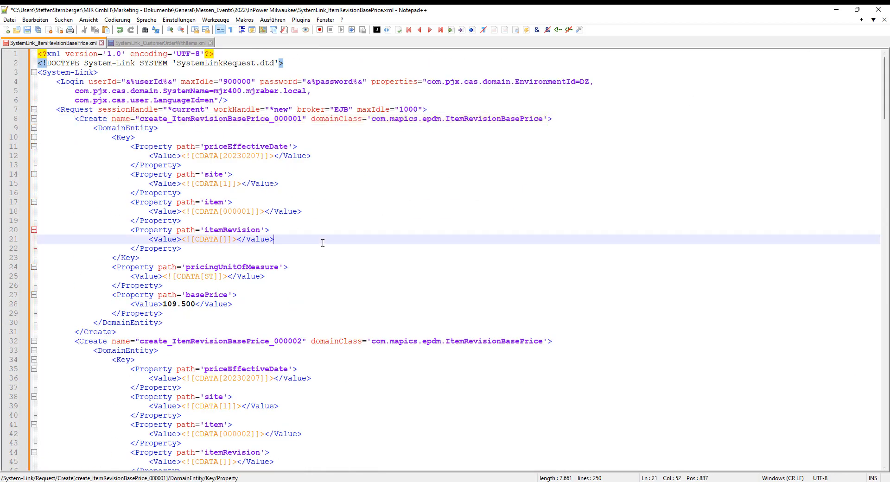
{"action": "key", "text": "ctrl+a"}
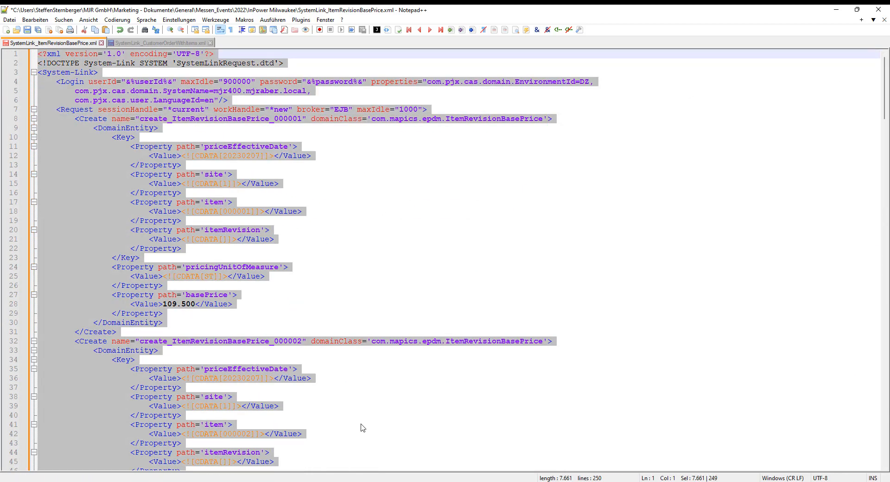
{"action": "left_click", "coordinate": [312, 481]}
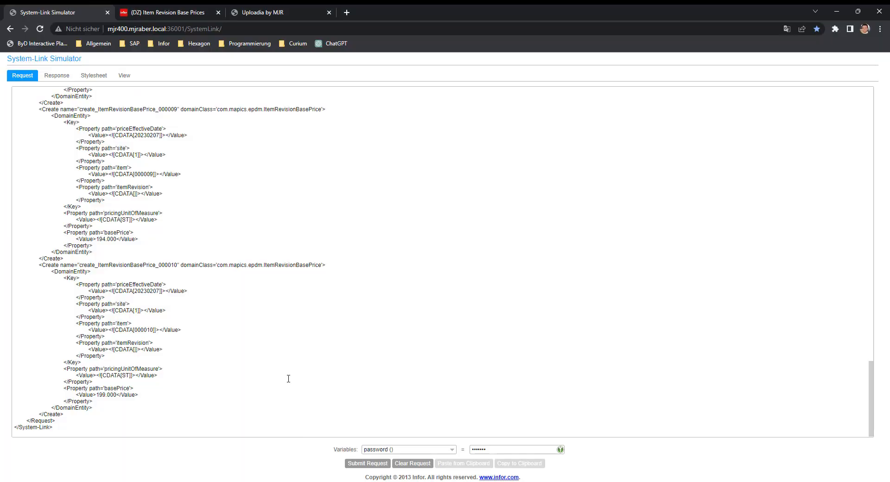
{"action": "left_click", "coordinate": [195, 195]}
{"action": "key", "text": "ctrl+a"}
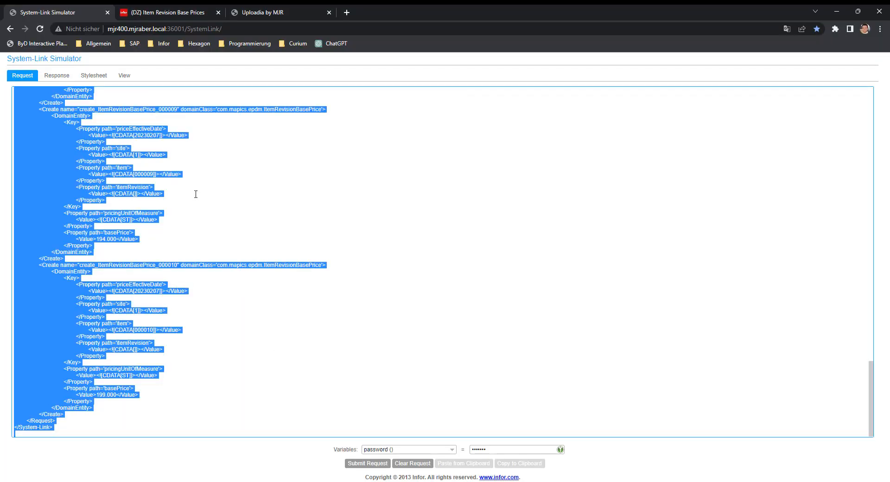
{"action": "key", "text": "ctrl+v"}
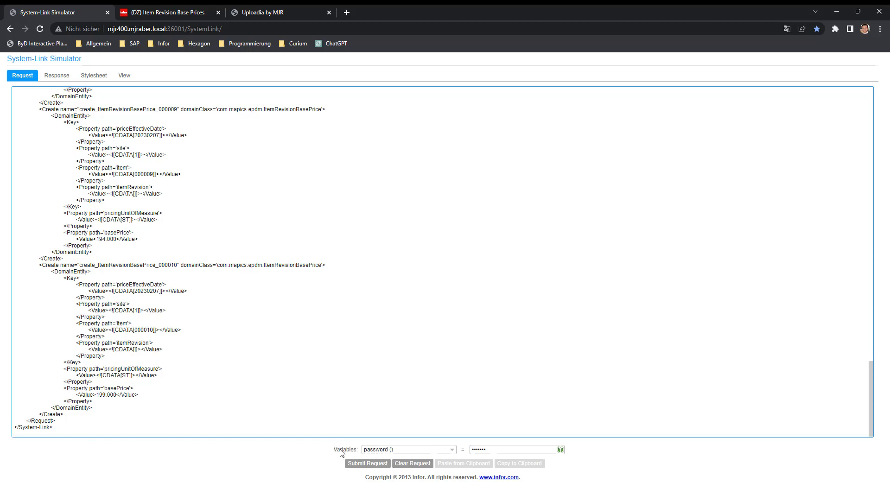
Check the values assigned to the request's userId and password variables
{"action": "left_click", "coordinate": [452, 450]}
{"action": "key", "text": "Up"}
{"action": "key", "text": "Up"}
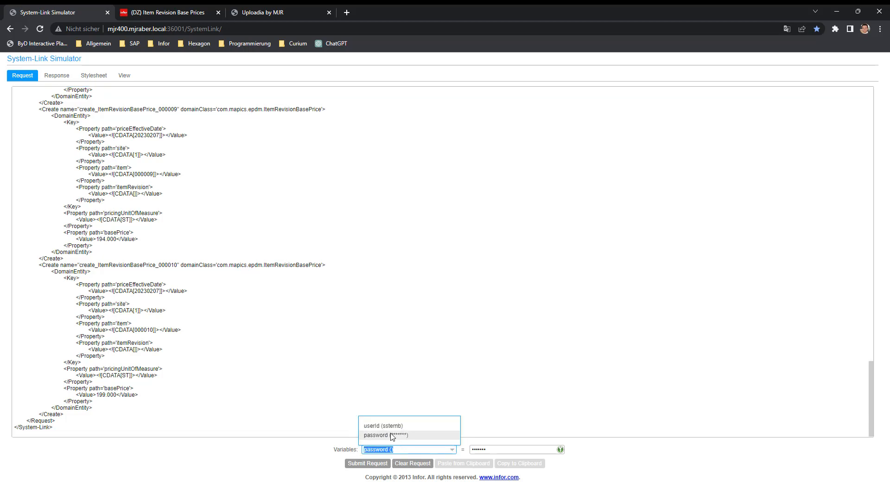
{"action": "key", "text": "Return"}
{"action": "left_click", "coordinate": [452, 450]}
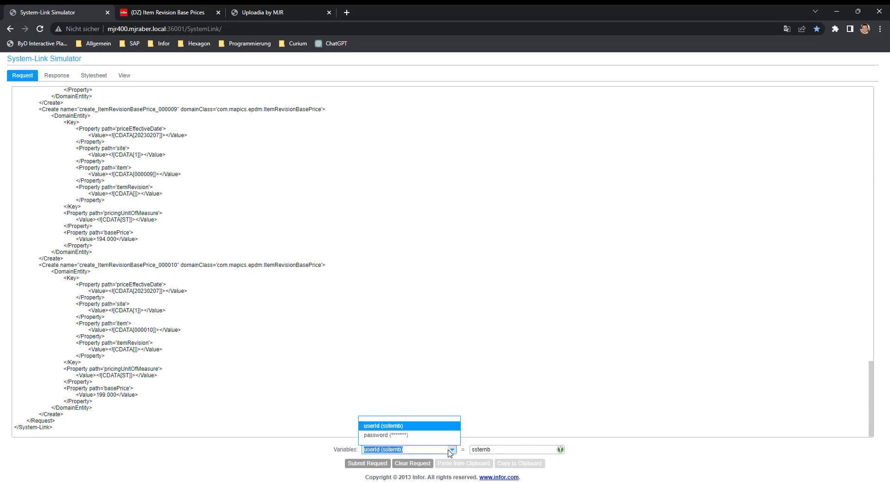
{"action": "key", "text": "Down"}
{"action": "key", "text": "Return"}
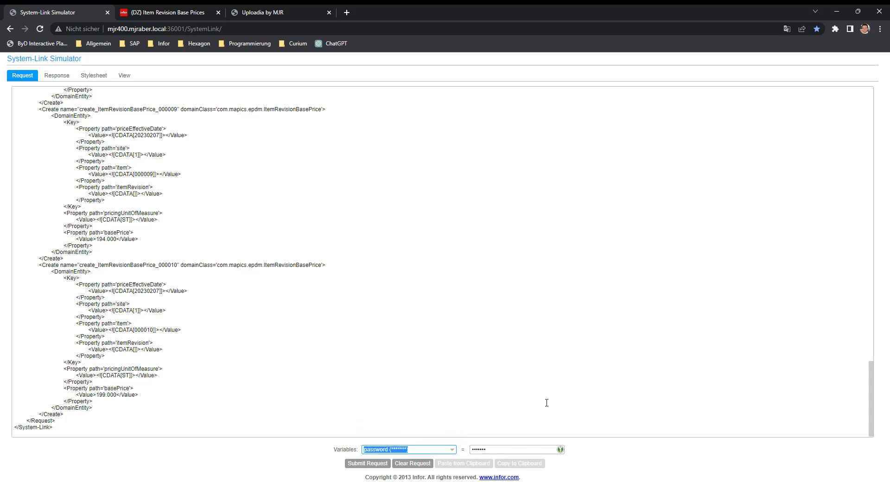
Review the pasted request from its beginning and submit it
{"action": "scroll", "coordinate": [308, 355], "scroll_direction": "up", "scroll_amount": 20}
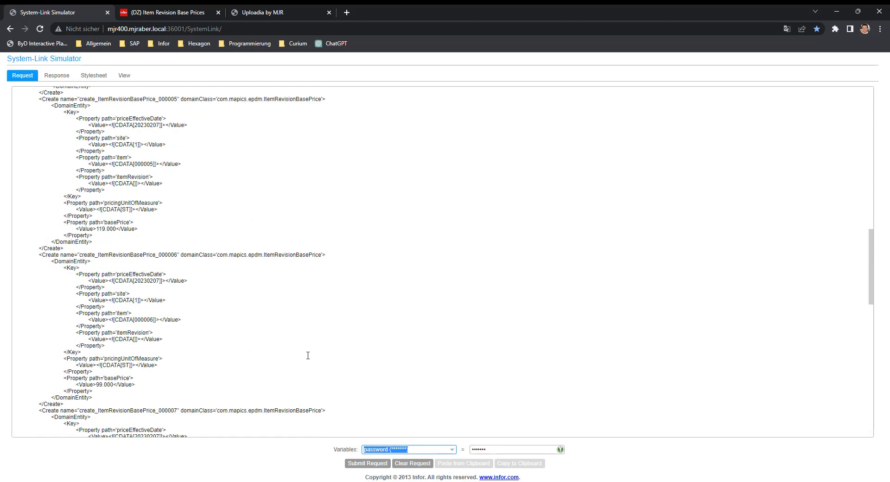
{"action": "scroll", "coordinate": [307, 355], "scroll_direction": "up", "scroll_amount": 5}
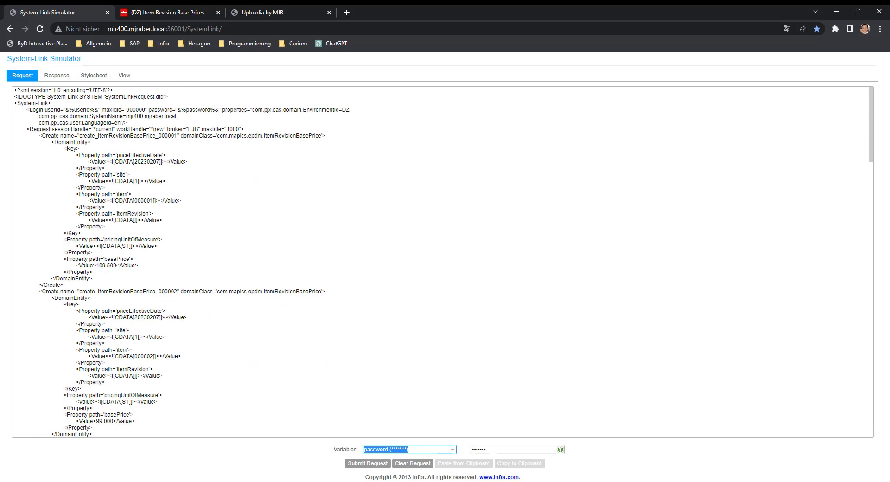
{"action": "left_click", "coordinate": [360, 464]}
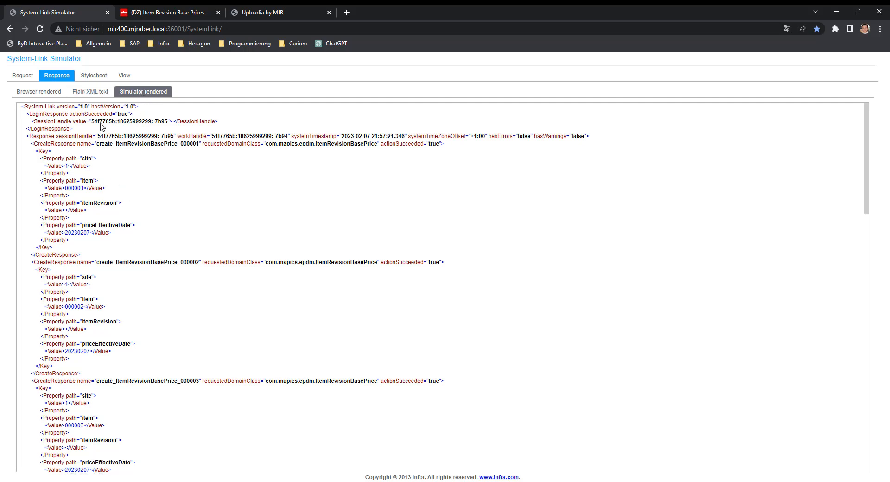
Examine the response as plain XML text, browser rendered and simulator rendered, checking the actionSucceeded attribute of the first create response
{"action": "left_click", "coordinate": [90, 91]}
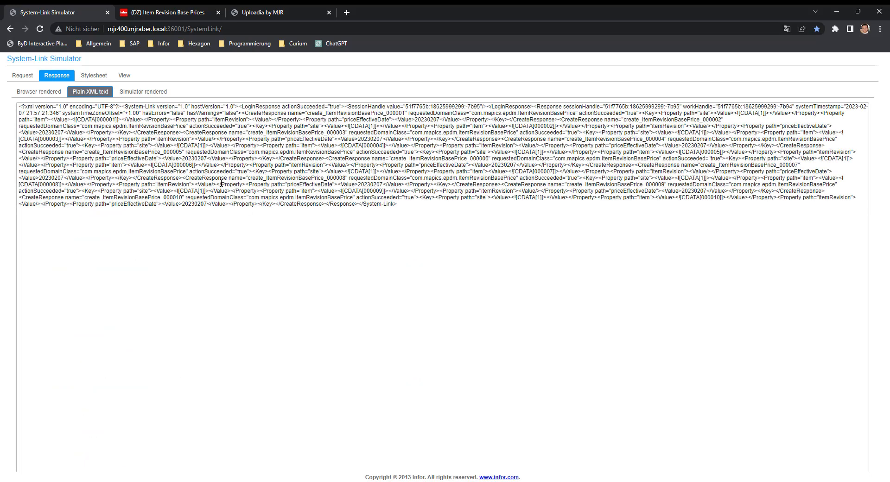
{"action": "left_click", "coordinate": [39, 91]}
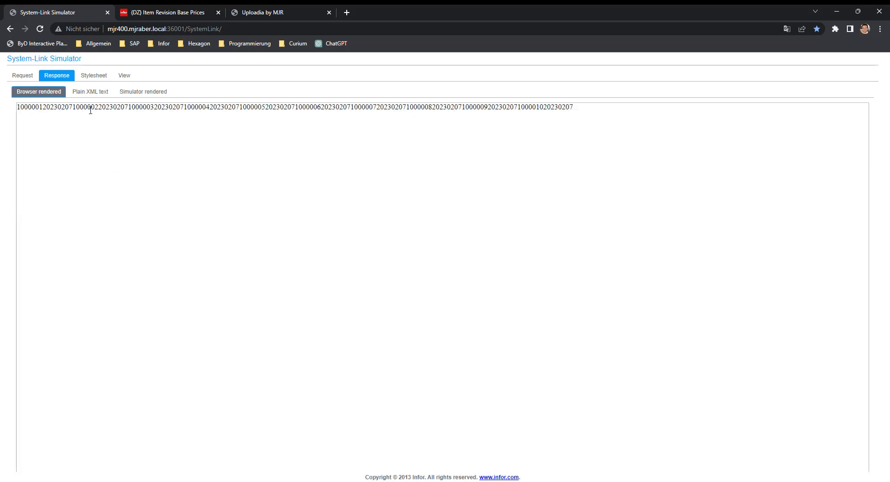
{"action": "left_click", "coordinate": [123, 96]}
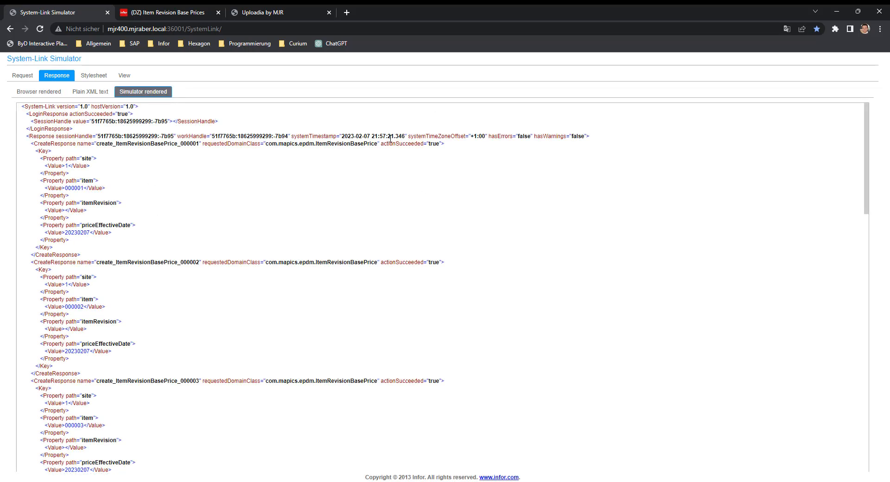
{"action": "double_click", "coordinate": [410, 144]}
{"action": "left_click", "coordinate": [69, 167]}
Switch to the Item Revision Base Prices list and refresh it to check the created records
{"action": "left_click", "coordinate": [165, 12]}
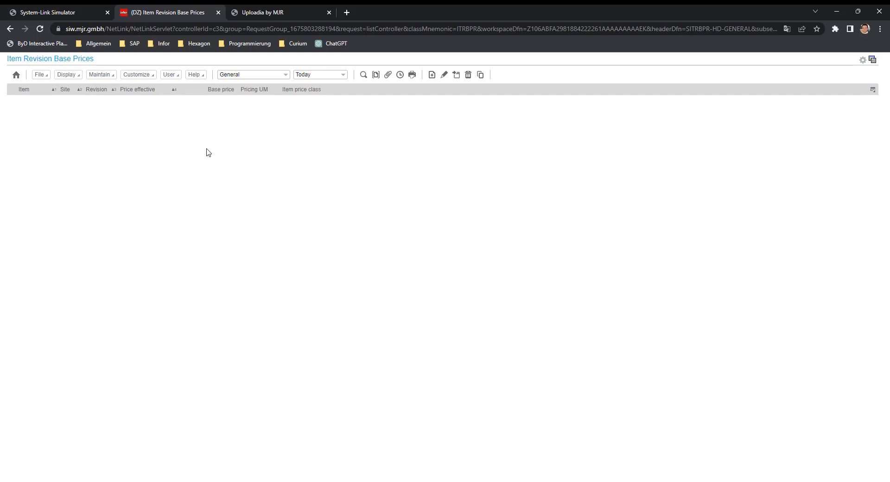
{"action": "key", "text": "F5"}
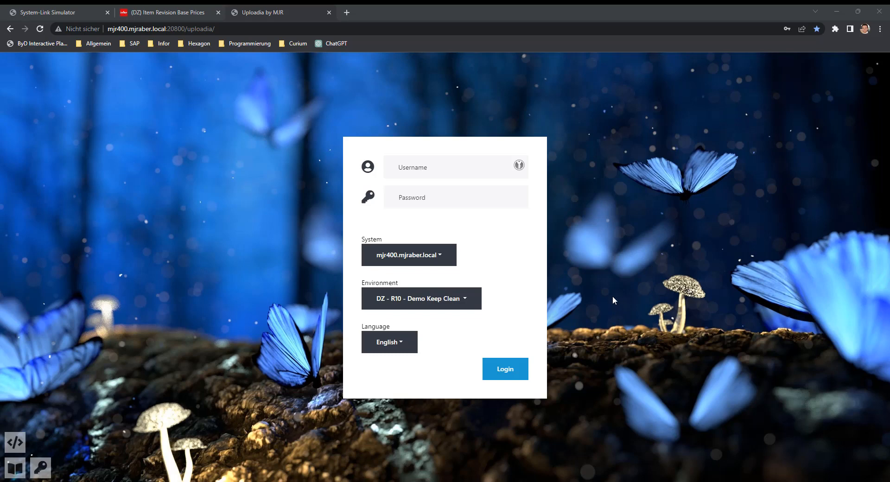
Log in to Uploadia with the saved username and password, on environment DZ - R10 - Demo Keep Clean
{"action": "left_click", "coordinate": [419, 165]}
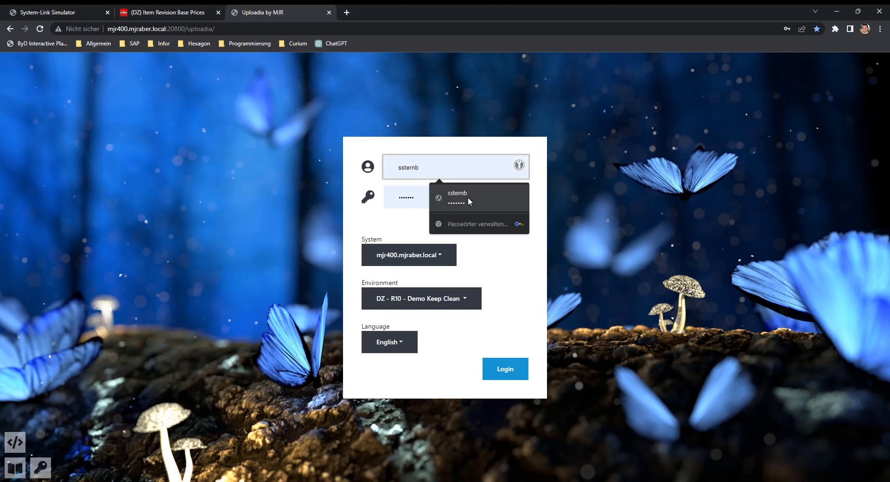
{"action": "left_click", "coordinate": [468, 196]}
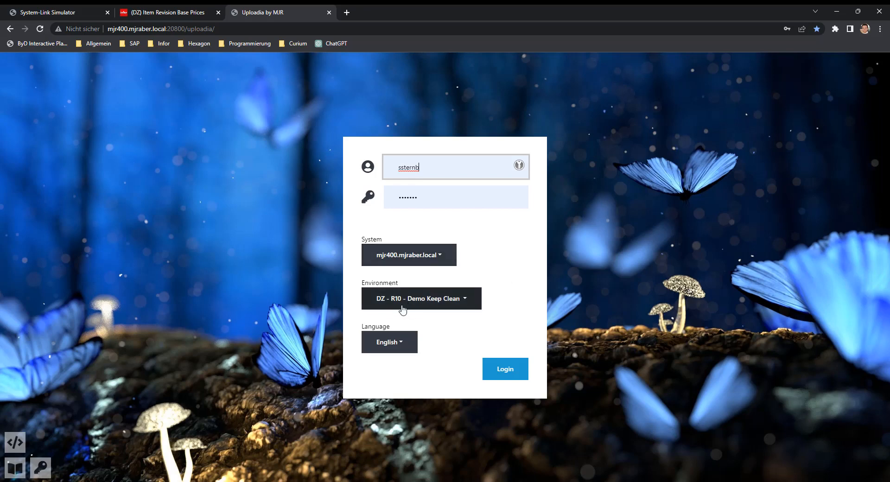
{"action": "left_click", "coordinate": [511, 376]}
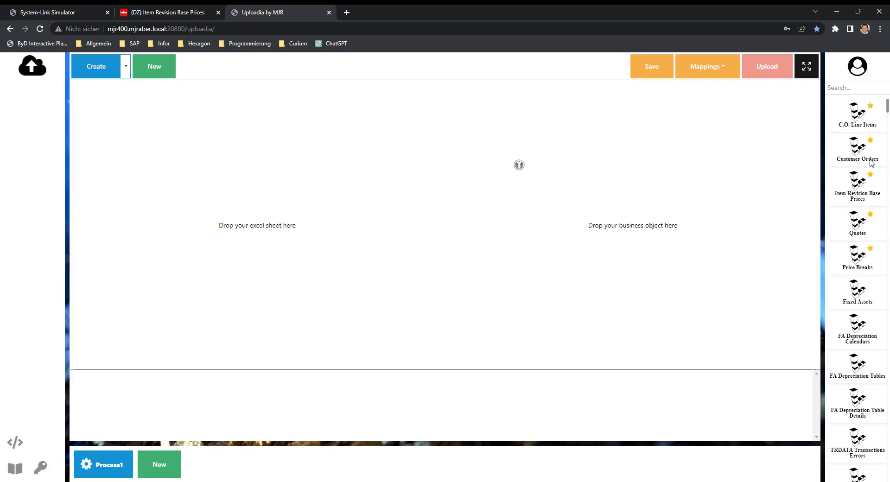
Add FA Depreciation Tables to the favourite business objects, and remove Price Breaks and FA Depreciation Tables from the favourites
{"action": "left_click", "coordinate": [871, 359]}
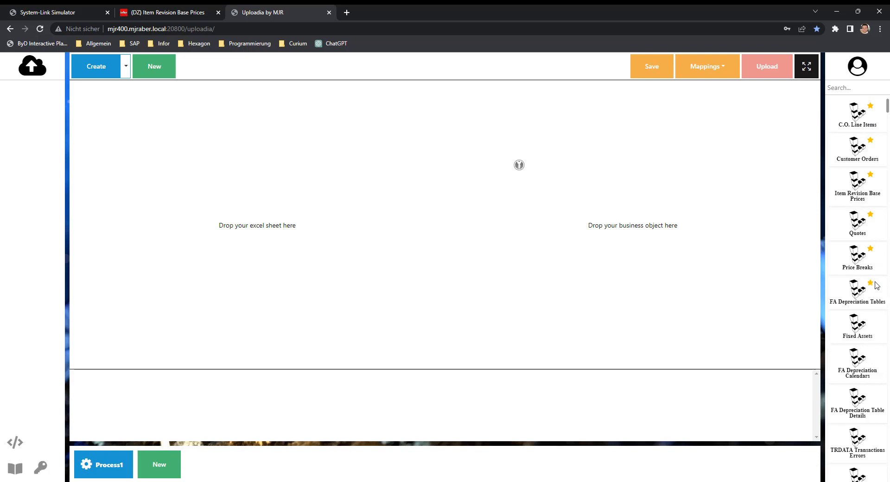
{"action": "left_click", "coordinate": [870, 251]}
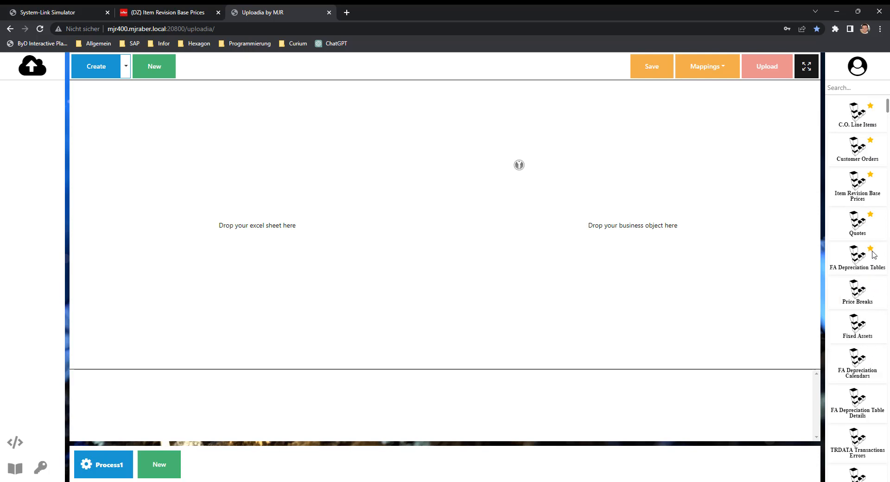
{"action": "left_click", "coordinate": [871, 250]}
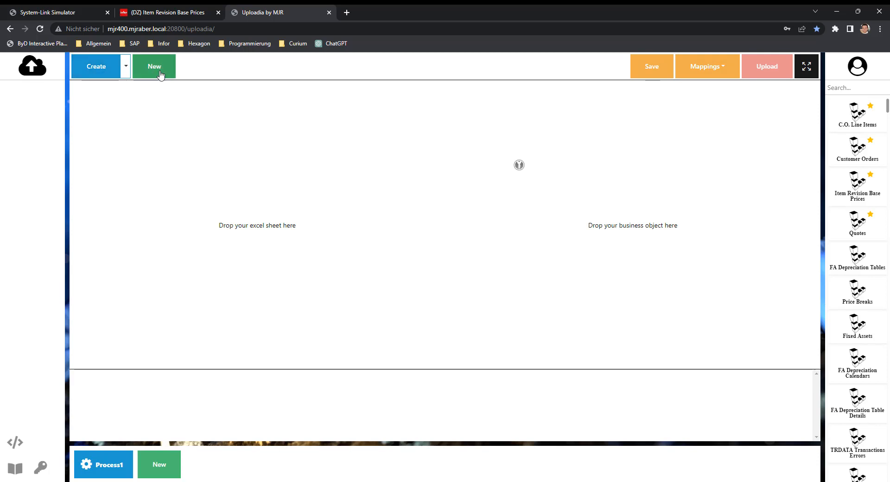
Look through the available operation types for the process and the list of saved mappings
{"action": "left_click", "coordinate": [126, 67]}
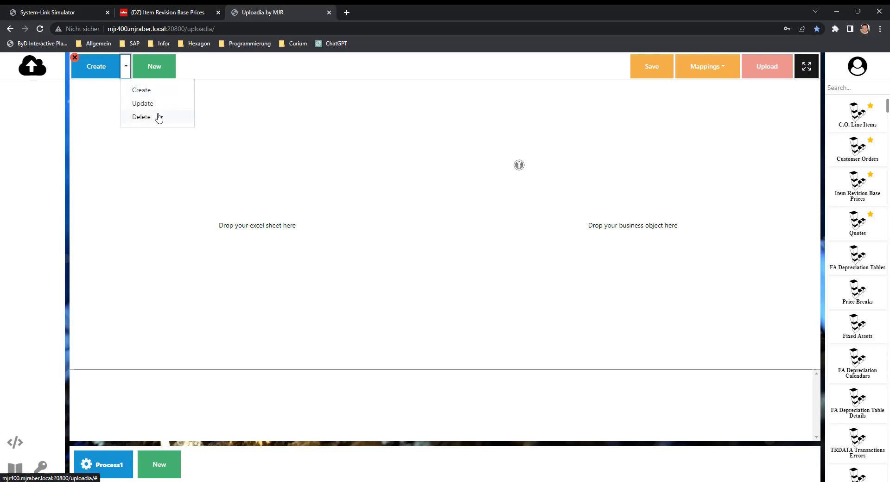
{"action": "left_click", "coordinate": [695, 68]}
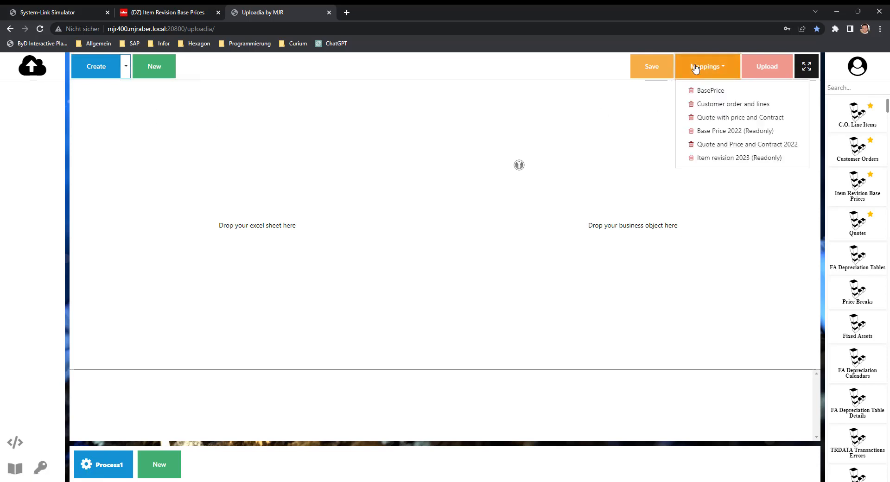
{"action": "left_click", "coordinate": [649, 146]}
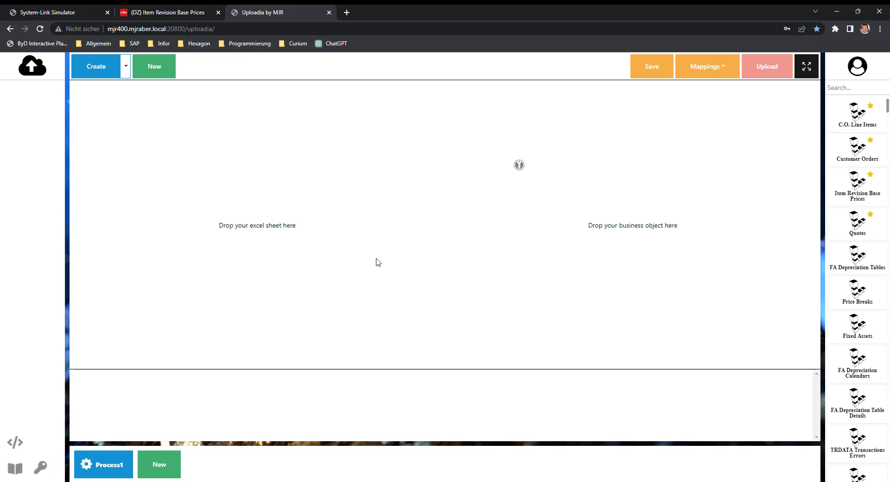
Switch to the Item Revisions - Base Prices.xlsx workbook in Excel and examine the item, revision, date, base price and pricing unit columns
{"action": "left_click", "coordinate": [454, 481]}
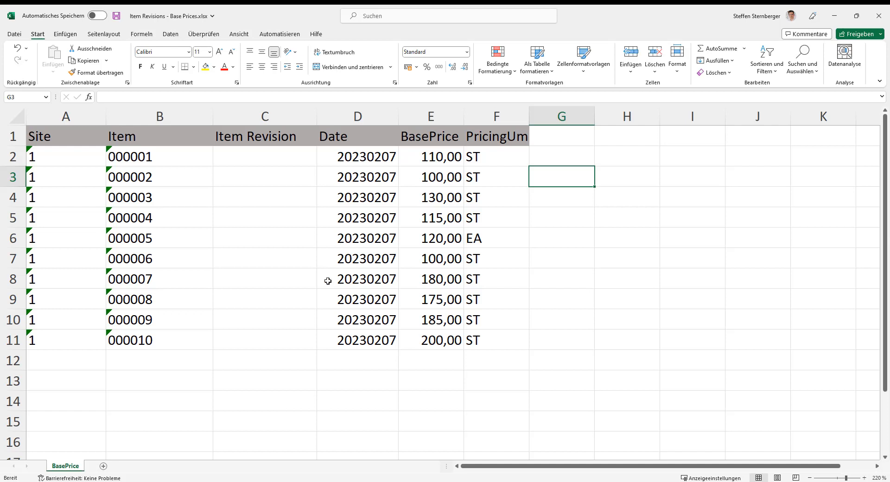
{"action": "left_click", "coordinate": [149, 154]}
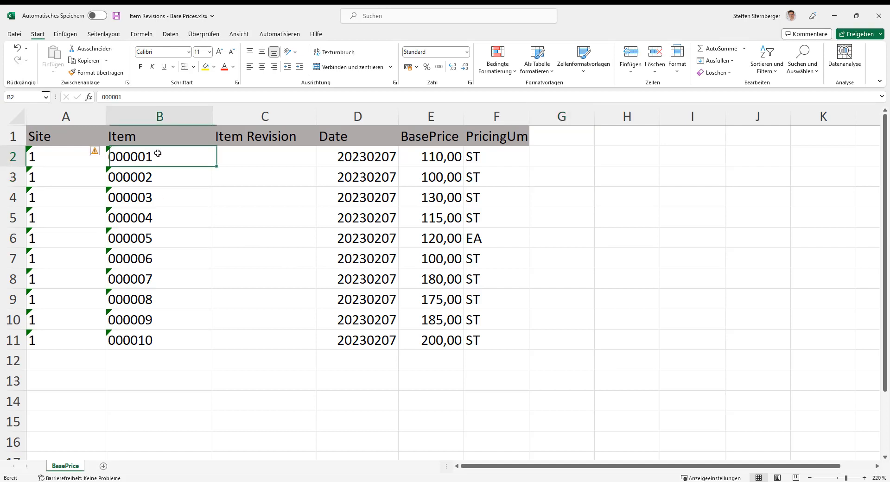
{"action": "left_click", "coordinate": [272, 155]}
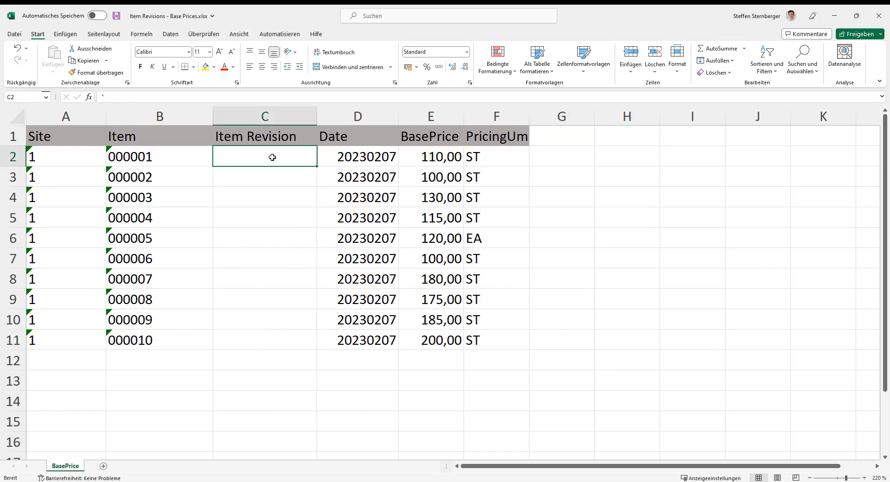
{"action": "left_click", "coordinate": [362, 155]}
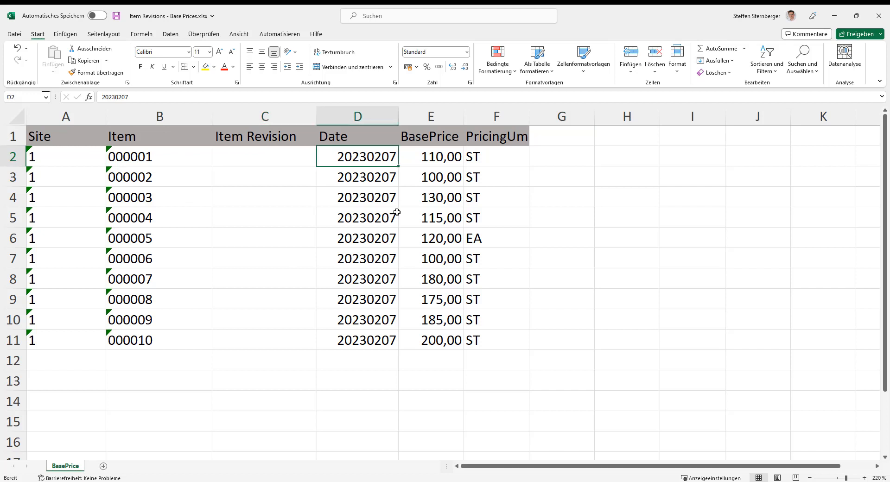
{"action": "left_click", "coordinate": [435, 162]}
{"action": "left_click", "coordinate": [486, 160]}
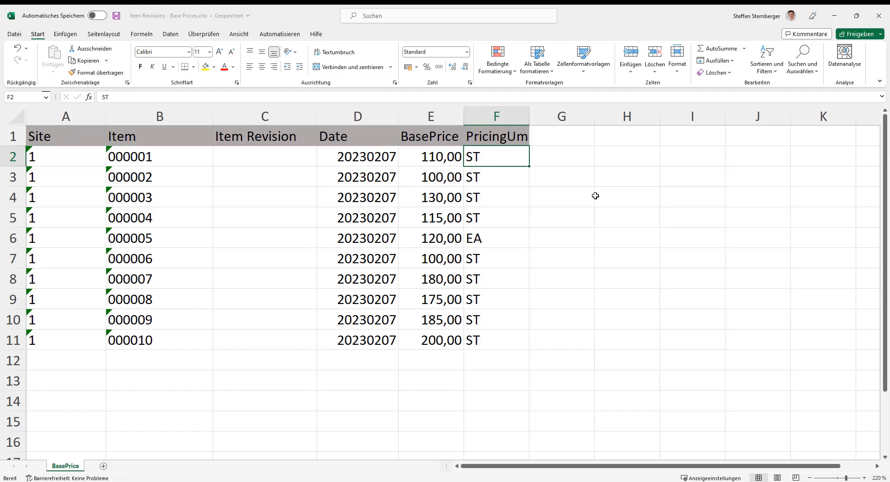
Switch back to Uploadia and load the workbook Item Revisions - Base Prices.xlsx from the Demo folder in Downloads
{"action": "left_click", "coordinate": [834, 15]}
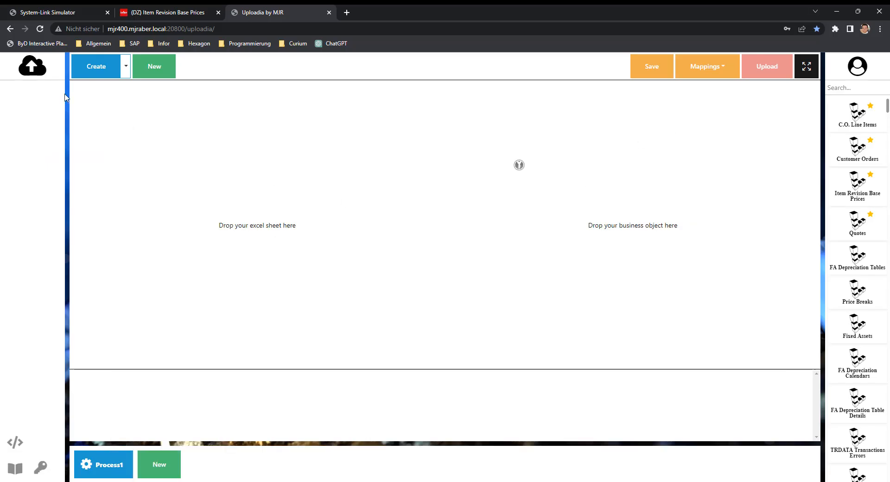
{"action": "left_click", "coordinate": [35, 74]}
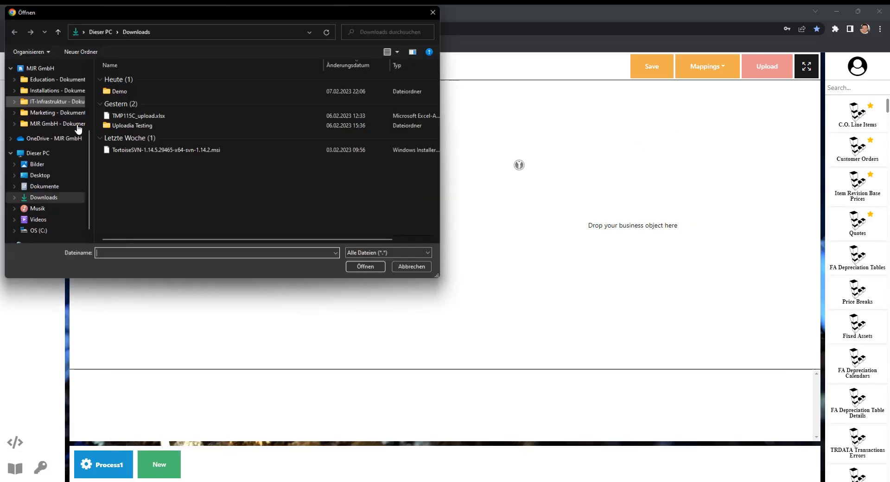
{"action": "double_click", "coordinate": [144, 91]}
{"action": "left_click", "coordinate": [145, 88]}
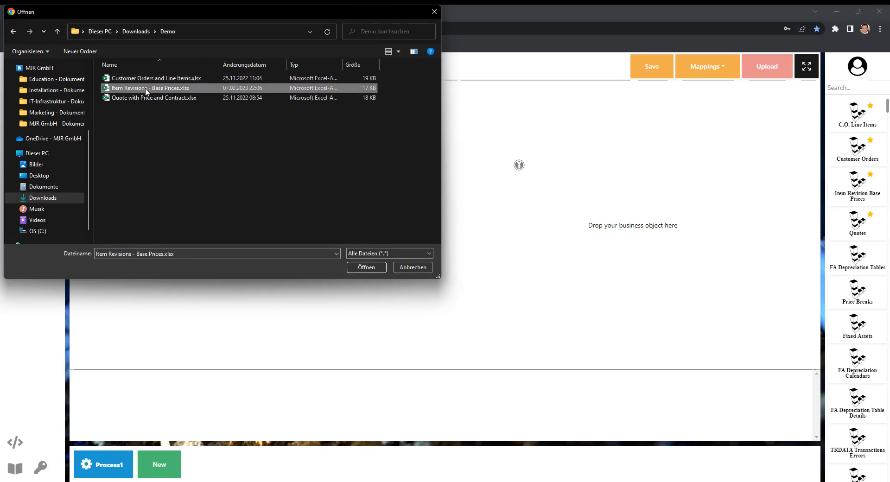
{"action": "left_click", "coordinate": [378, 268]}
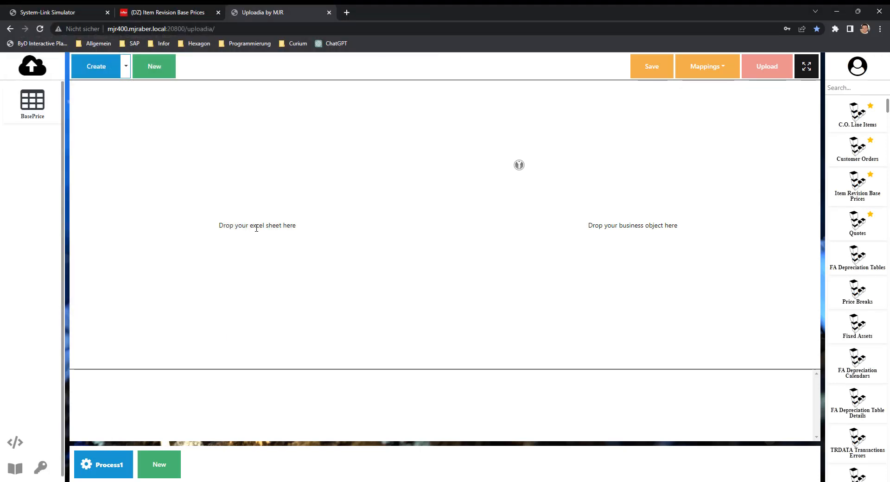
Place the BasePrice sheet in the mapping area as the Excel source and load the saved BasePrice mapping
{"action": "mouse_move", "coordinate": [31, 106]}
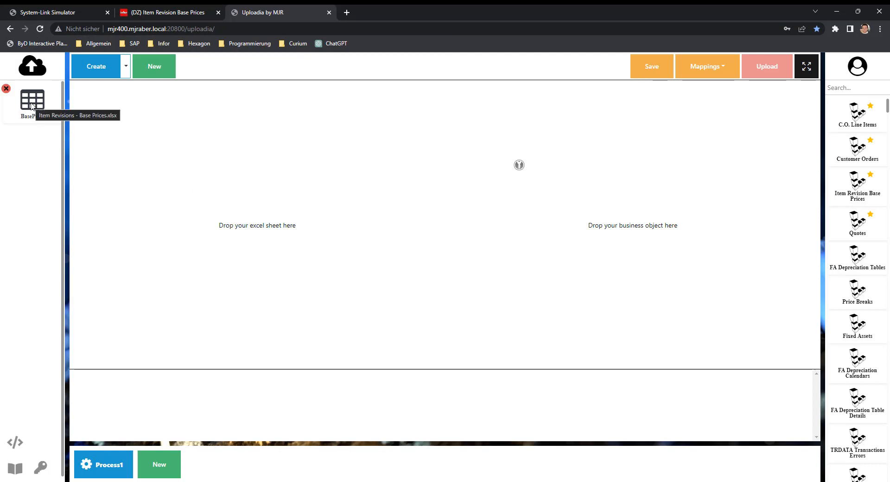
{"action": "left_click_drag", "start_coordinate": [31, 106], "coordinate": [277, 230]}
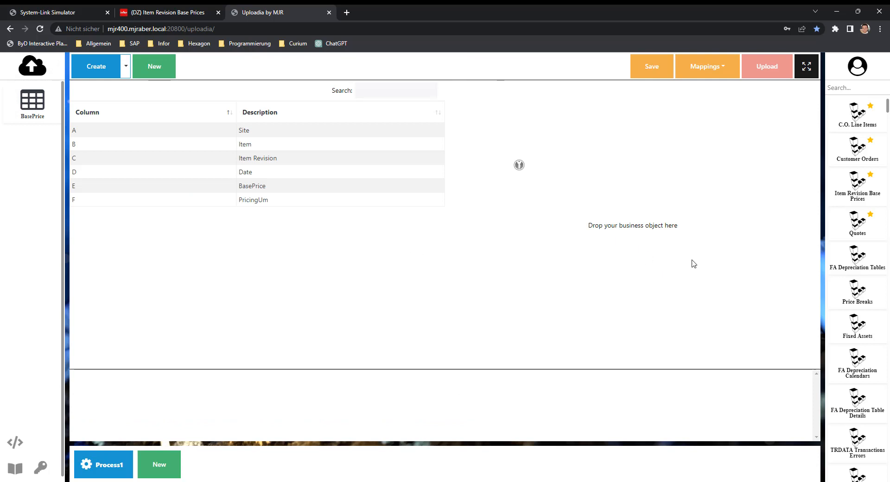
{"action": "left_click", "coordinate": [704, 75]}
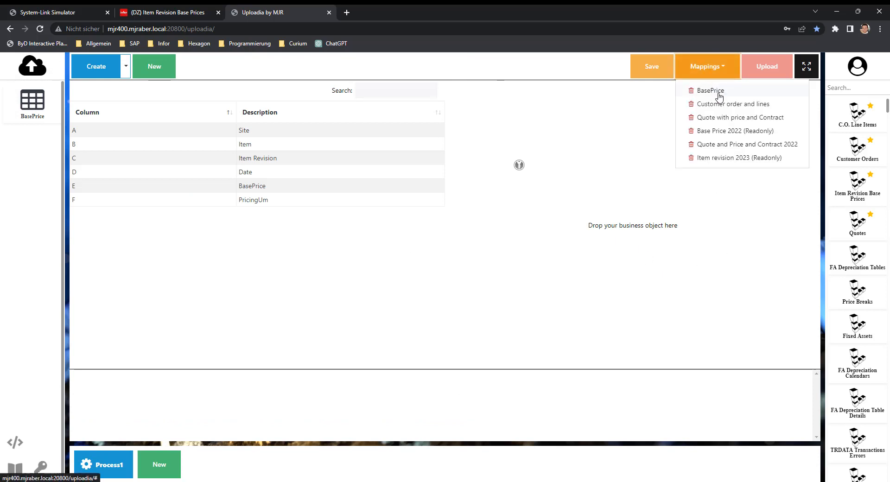
{"action": "left_click", "coordinate": [718, 94]}
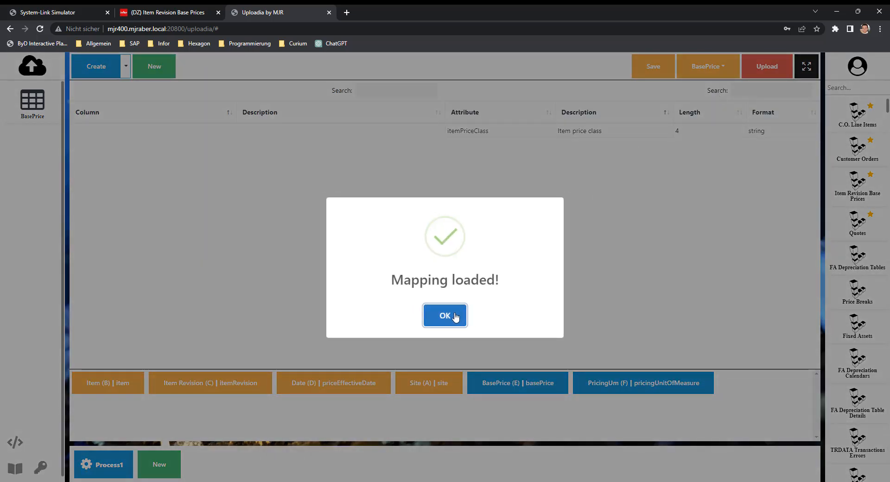
{"action": "left_click", "coordinate": [445, 316]}
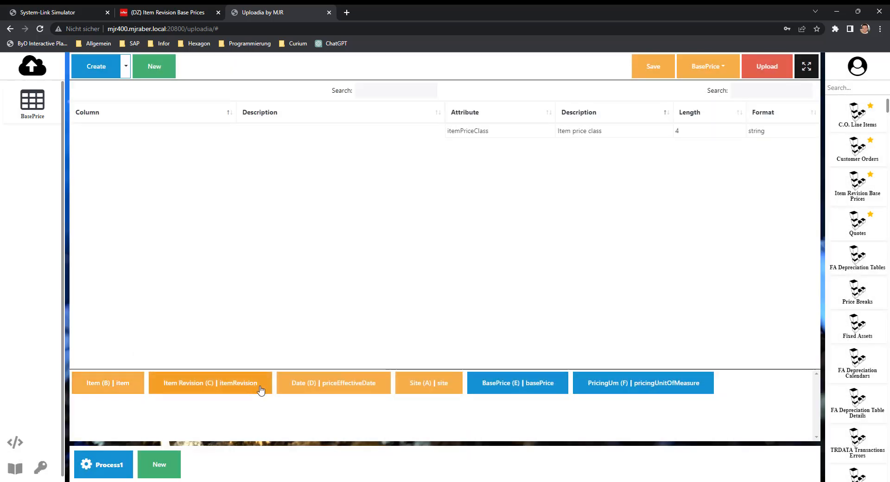
Unlink the Item Revision column (C), map it again to the itemRevision attribute, and upload the base prices
{"action": "left_click", "coordinate": [224, 390]}
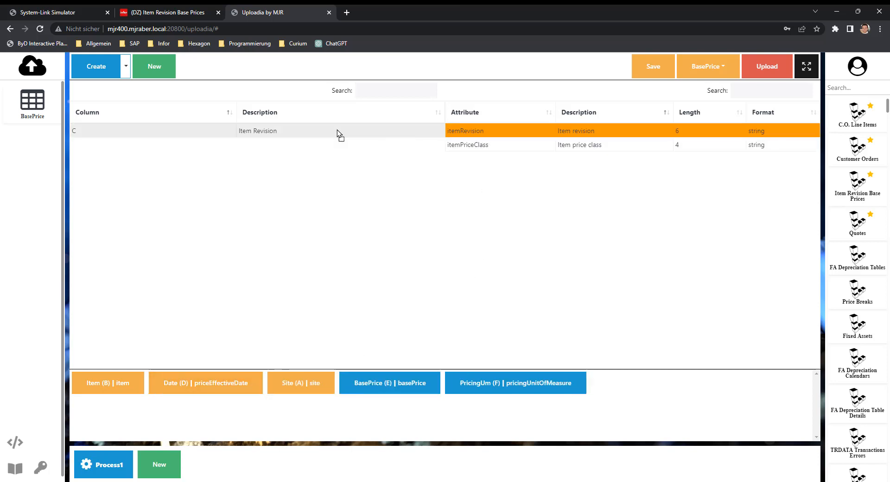
{"action": "left_click_drag", "start_coordinate": [337, 131], "coordinate": [486, 129]}
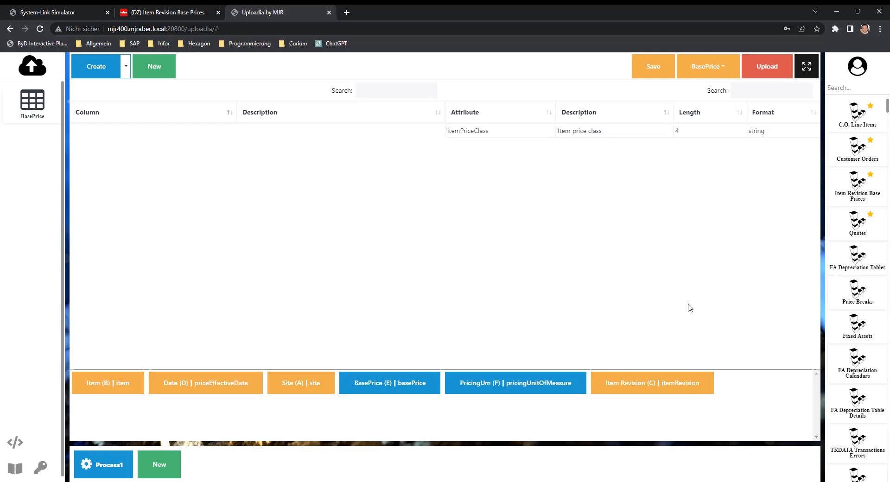
{"action": "left_click", "coordinate": [763, 72]}
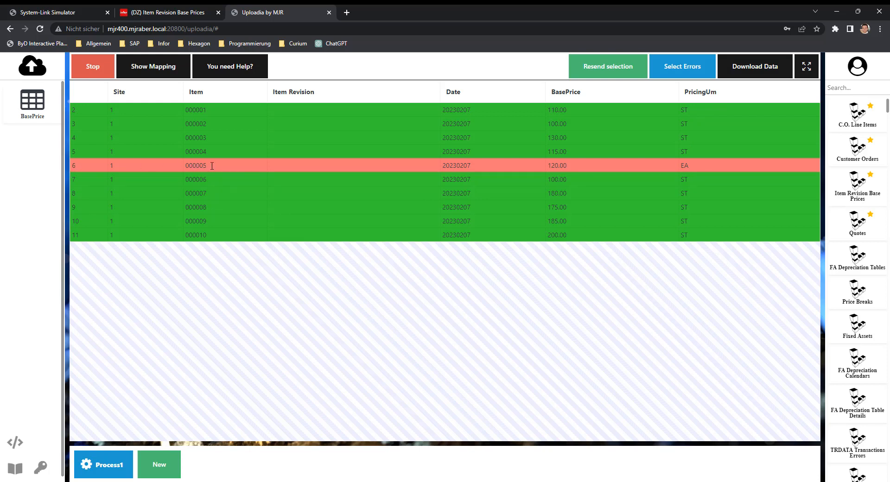
Check the uploaded records in Infor's Item Revision Base Prices list and view the Uploadia error details for item 000005
{"action": "left_click", "coordinate": [150, 16]}
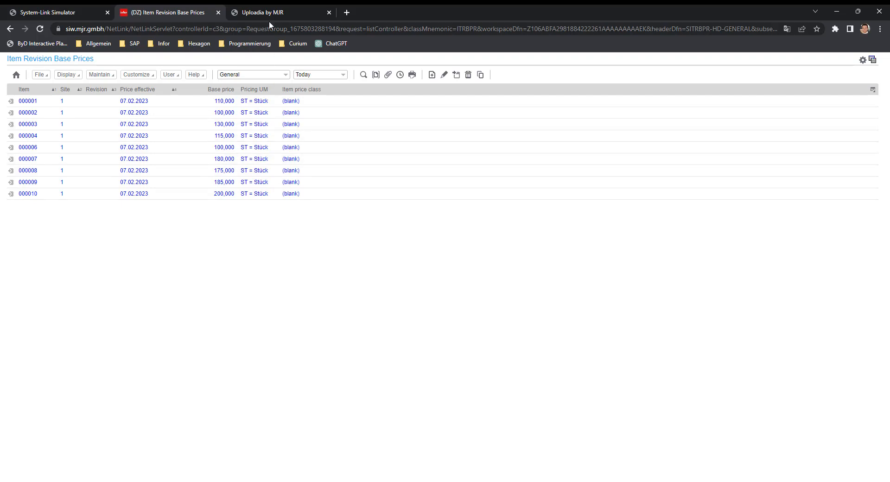
{"action": "left_click", "coordinate": [260, 12]}
{"action": "left_click", "coordinate": [651, 165]}
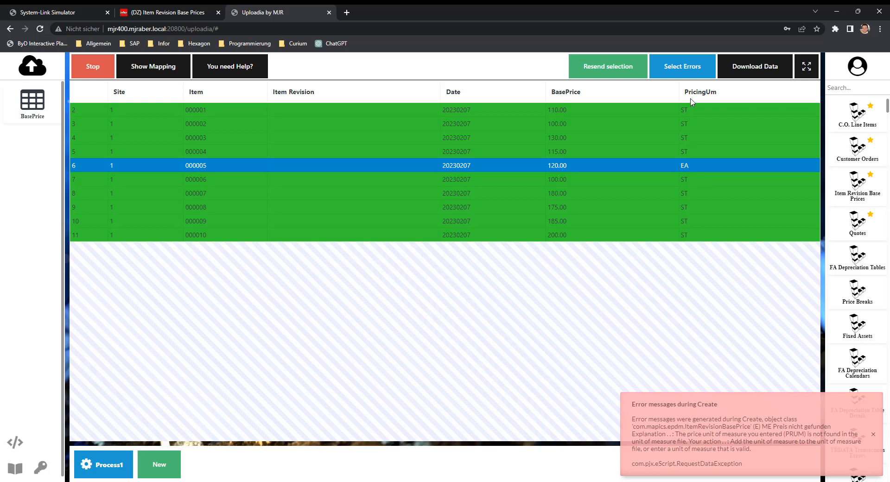
Set the PricingUm value of item 000005 to ST in the uploaded data
{"action": "double_click", "coordinate": [690, 166]}
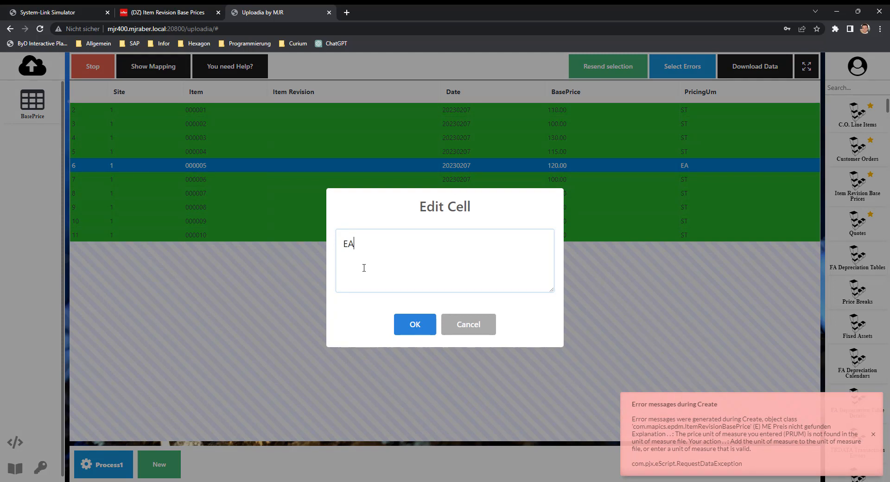
{"action": "key", "text": "BackSpace"}
{"action": "key", "text": "BackSpace"}
{"action": "type", "text": "ST"}
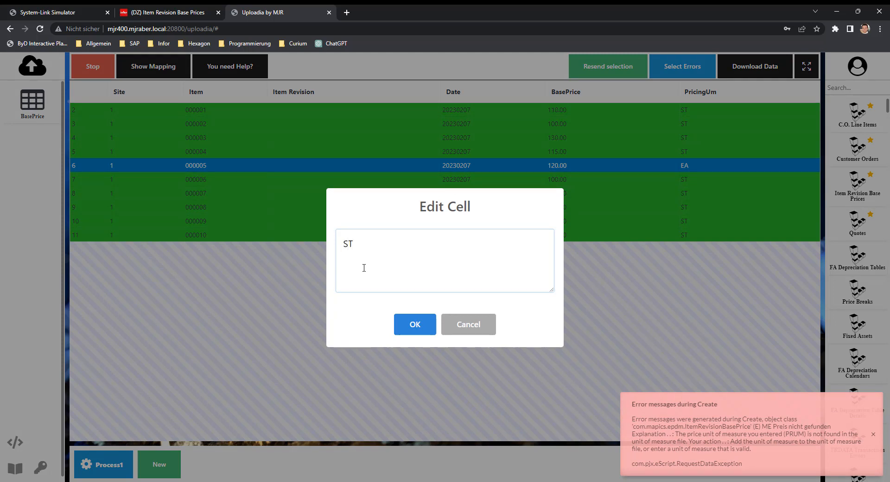
{"action": "left_click", "coordinate": [412, 333]}
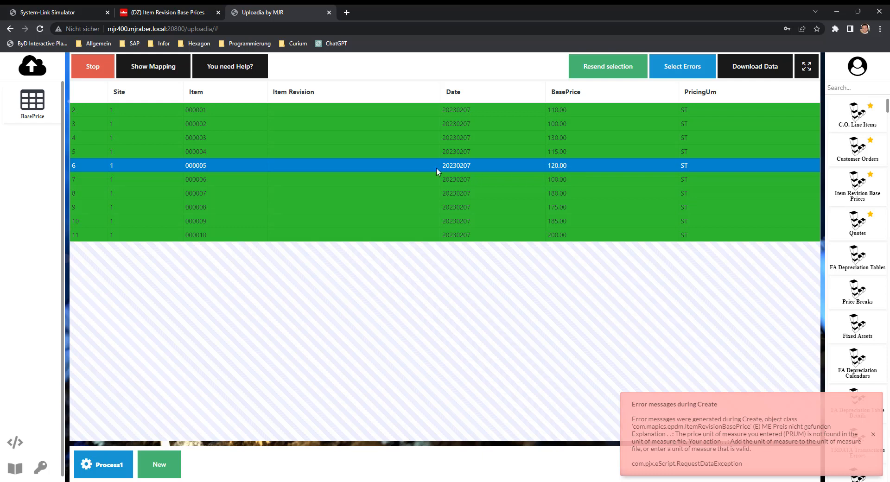
Resend the corrected row of item 000005 and check for it in Infor's Item Revision Base Prices list
{"action": "left_click", "coordinate": [605, 69]}
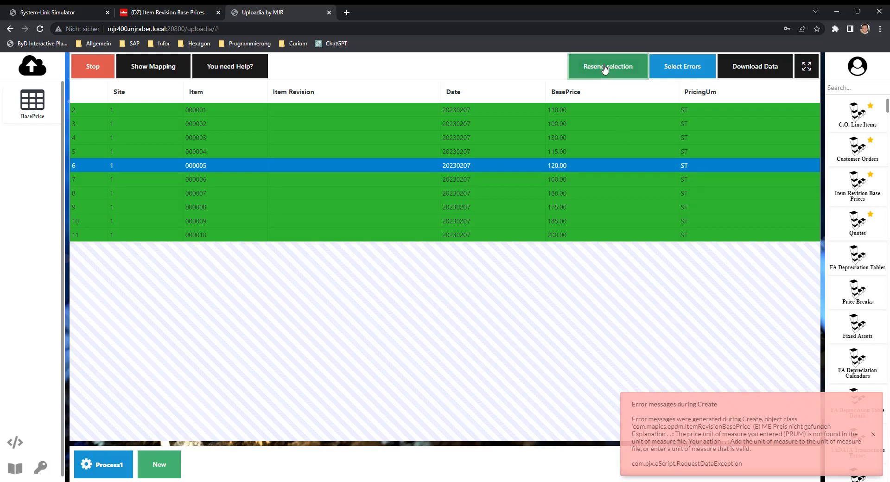
{"action": "left_click", "coordinate": [586, 185]}
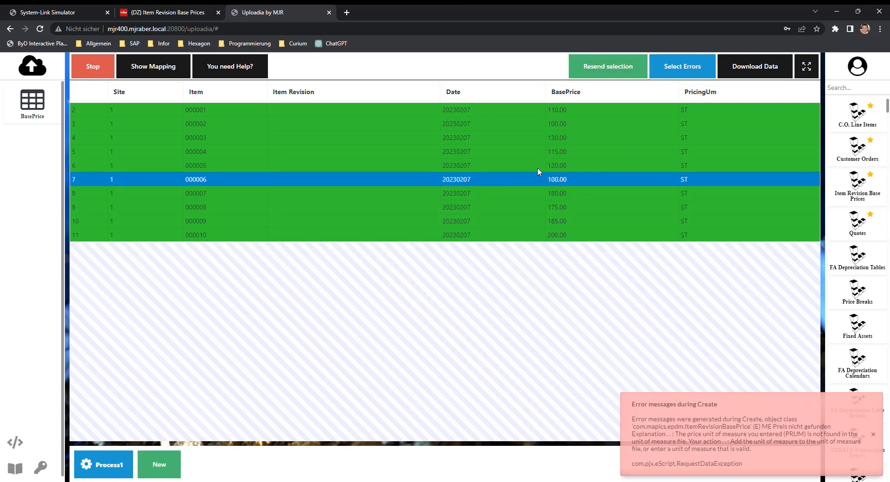
{"action": "left_click", "coordinate": [173, 18]}
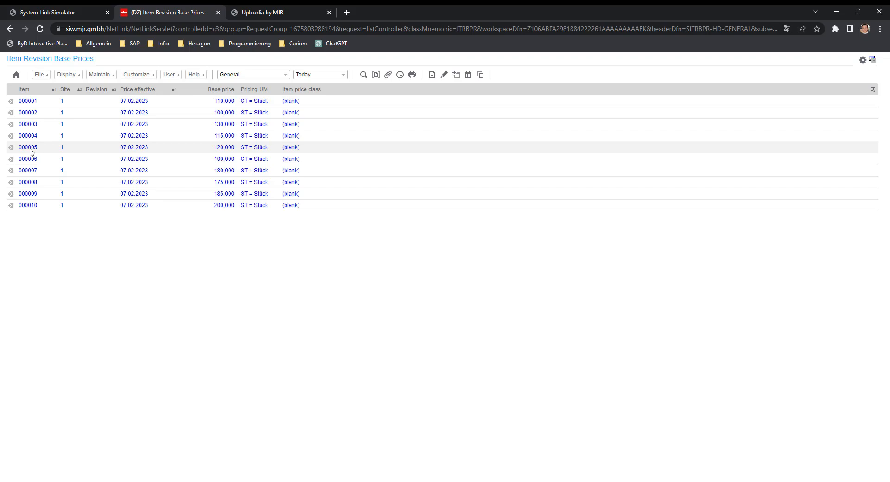
Switch to SystemLink_CustomerOrderWithItems.xml in Notepad++ and examine the CustomerOrder and CoLineItem domain classes of the Create requests
{"action": "key", "text": "alt+Tab"}
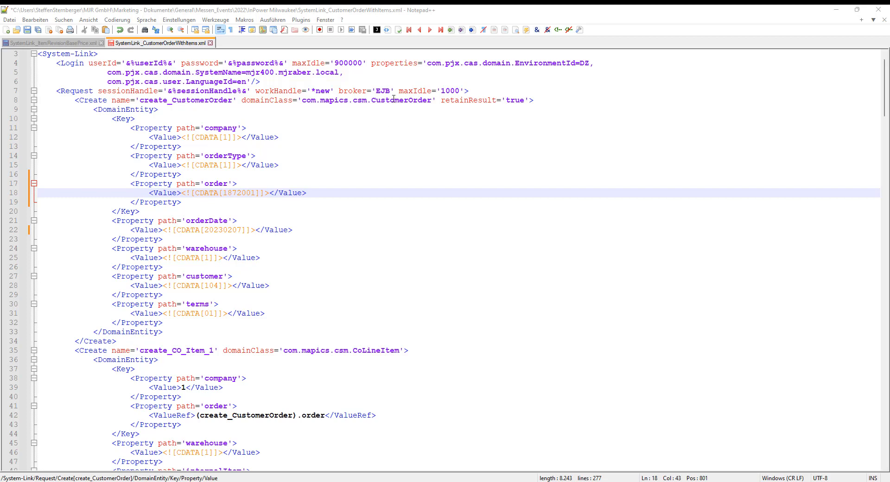
{"action": "double_click", "coordinate": [391, 100]}
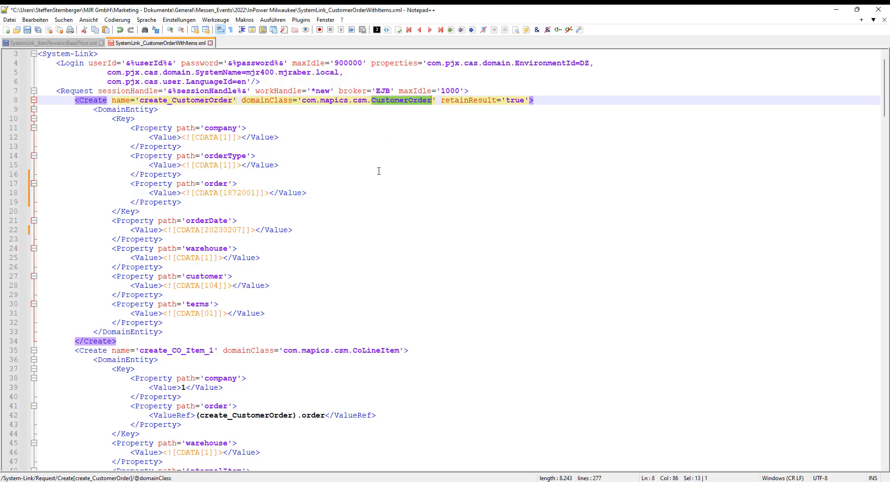
{"action": "double_click", "coordinate": [363, 350]}
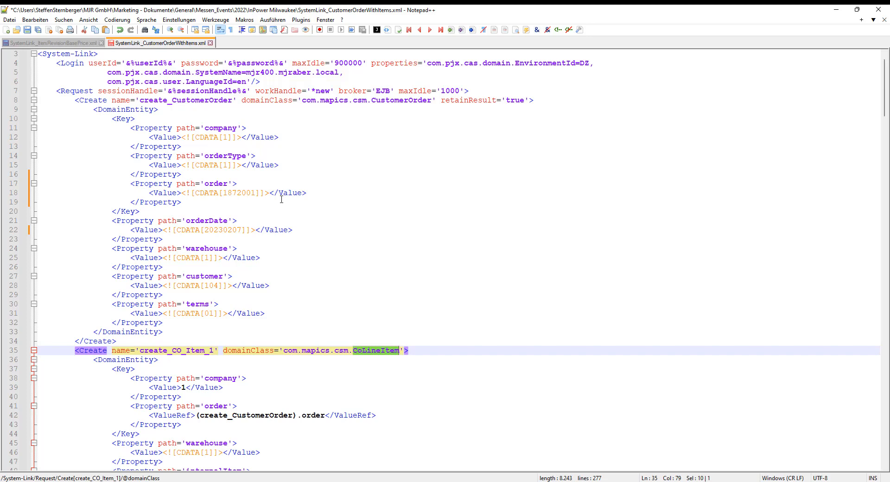
{"action": "scroll", "coordinate": [288, 222], "scroll_direction": "down", "scroll_amount": 7}
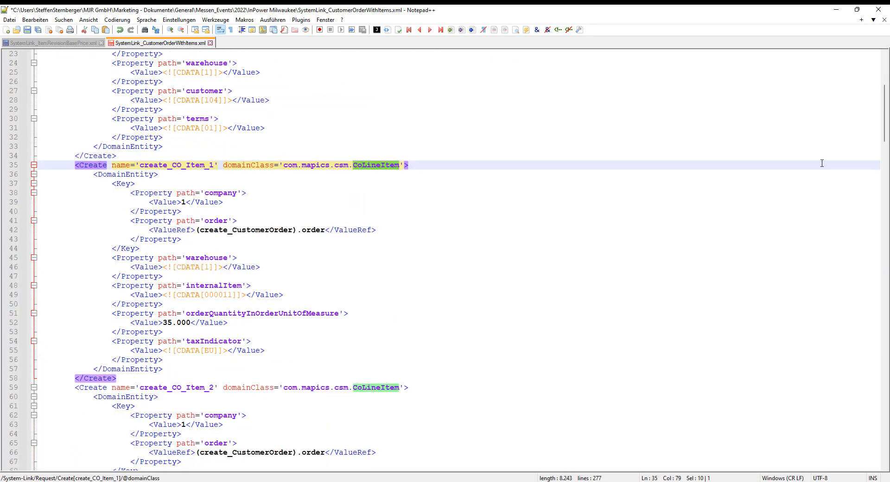
{"action": "left_click_drag", "start_coordinate": [884, 122], "coordinate": [868, 79]}
{"action": "scroll", "coordinate": [884, 348], "scroll_direction": "down", "scroll_amount": 8}
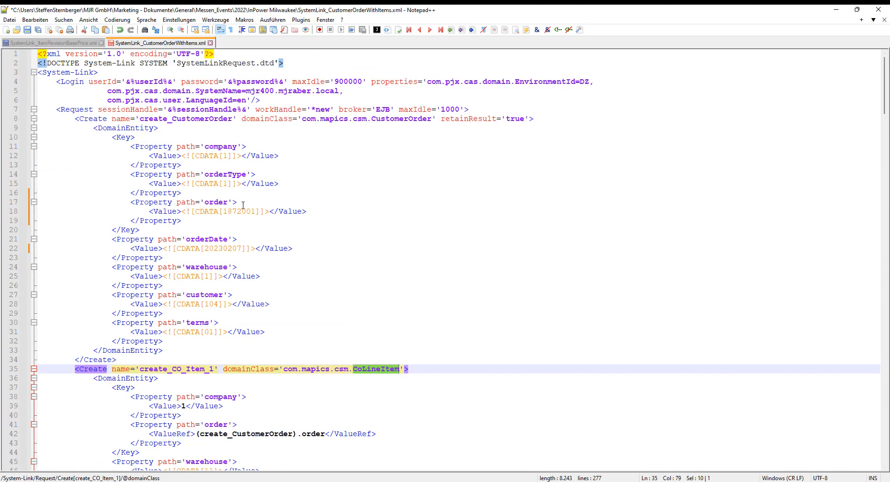
Examine how the order ValueRef of the first line item refers back to the create_CustomerOrder request
{"action": "scroll", "coordinate": [281, 259], "scroll_direction": "down", "scroll_amount": 4}
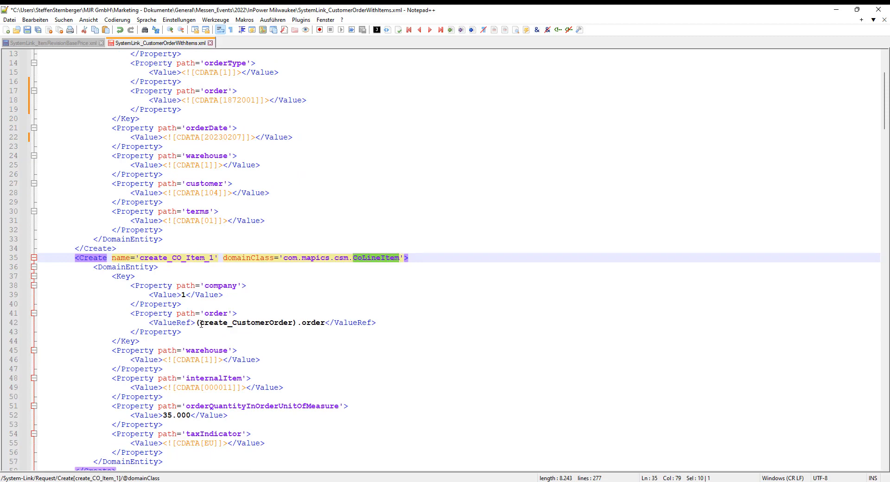
{"action": "left_click_drag", "start_coordinate": [201, 324], "coordinate": [316, 324]}
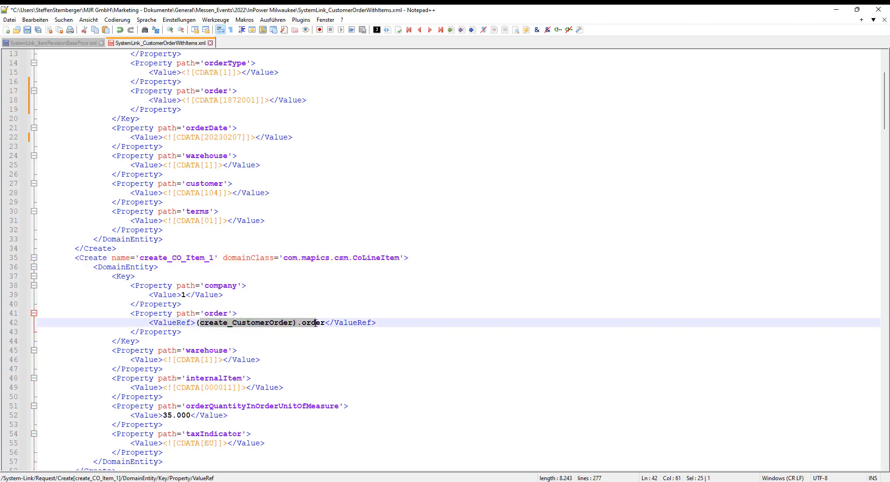
{"action": "double_click", "coordinate": [250, 324]}
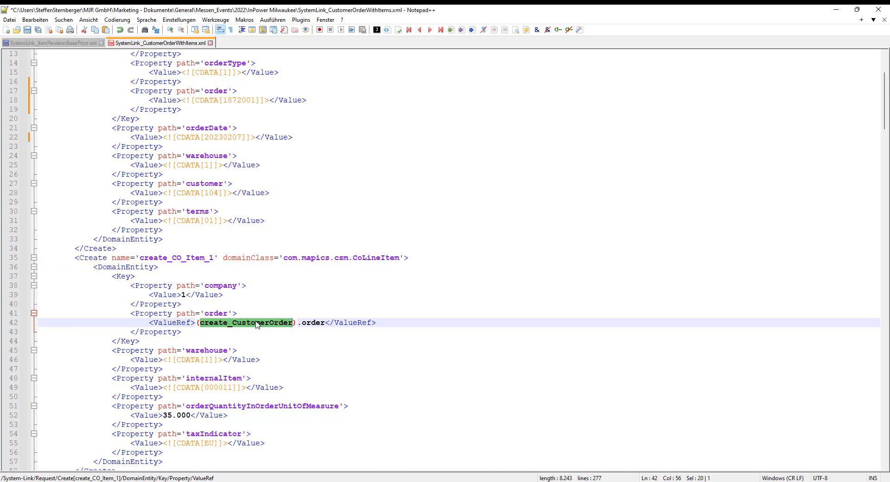
{"action": "scroll", "coordinate": [258, 330], "scroll_direction": "up", "scroll_amount": 4}
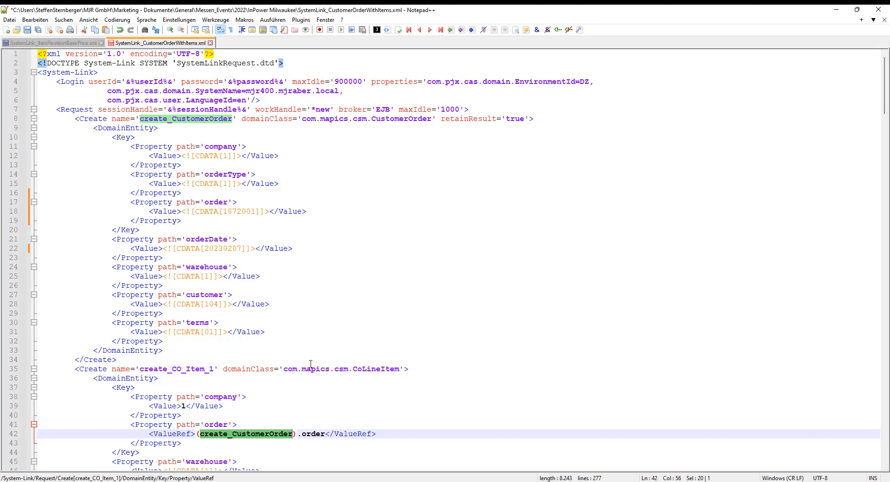
{"action": "scroll", "coordinate": [310, 365], "scroll_direction": "down", "scroll_amount": 1}
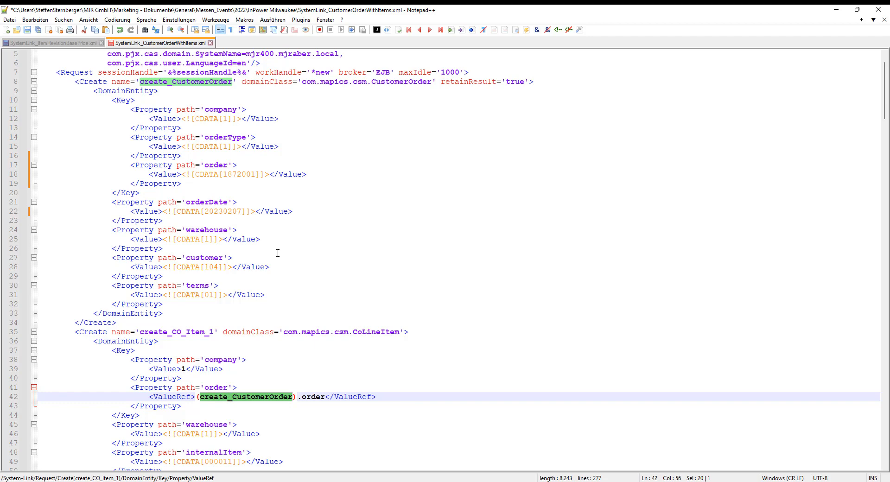
Copy the entire customer order XML from Notepad++ and replace the request text in the System-Link Simulator with it
{"action": "left_click", "coordinate": [298, 252]}
{"action": "key", "text": "ctrl+a"}
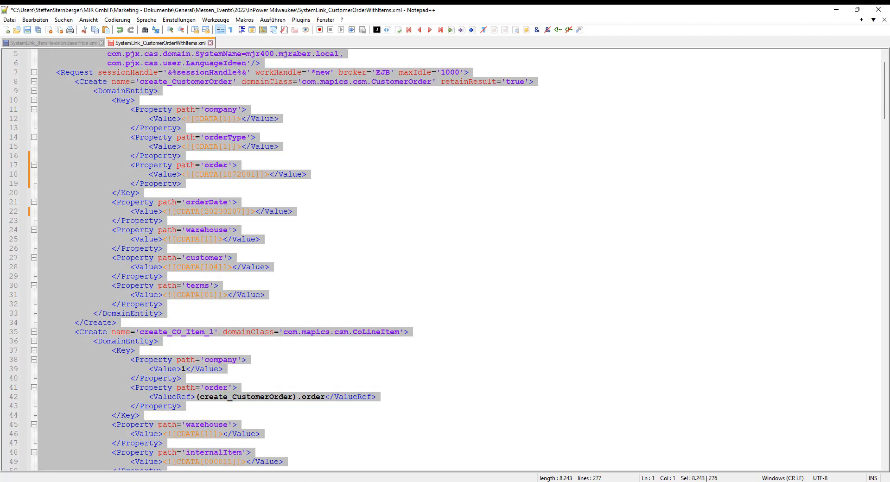
{"action": "key", "text": "alt+Tab"}
{"action": "left_click", "coordinate": [255, 195]}
{"action": "key", "text": "ctrl+a"}
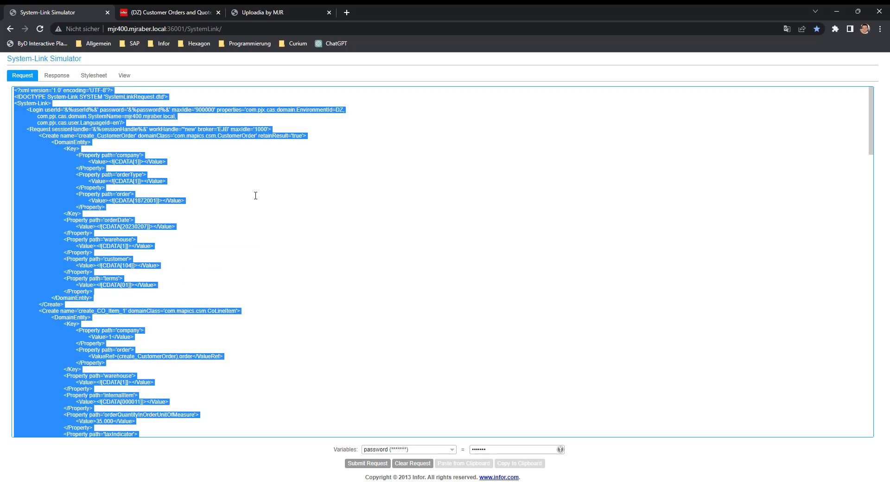
{"action": "key", "text": "ctrl+v"}
Review the pasted customer order XML and its session variables in the System-Link Simulator, and submit the request
{"action": "scroll", "coordinate": [255, 195], "scroll_direction": "up", "scroll_amount": 9}
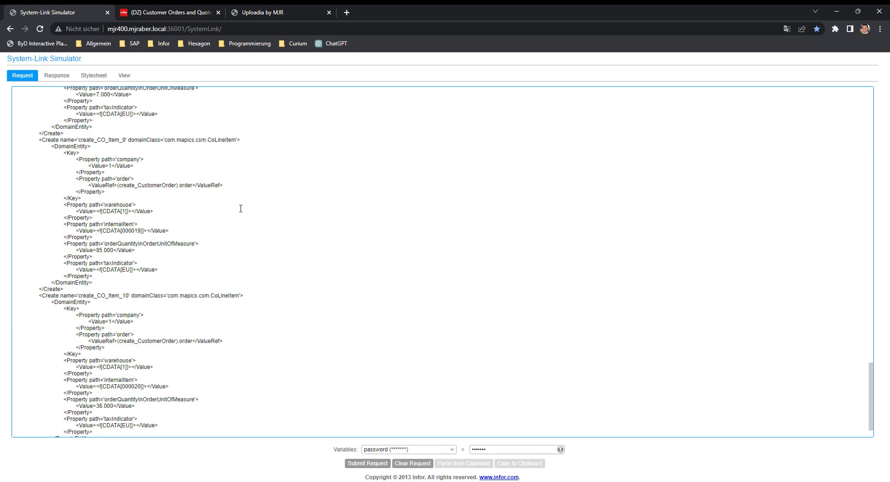
{"action": "left_click", "coordinate": [452, 449]}
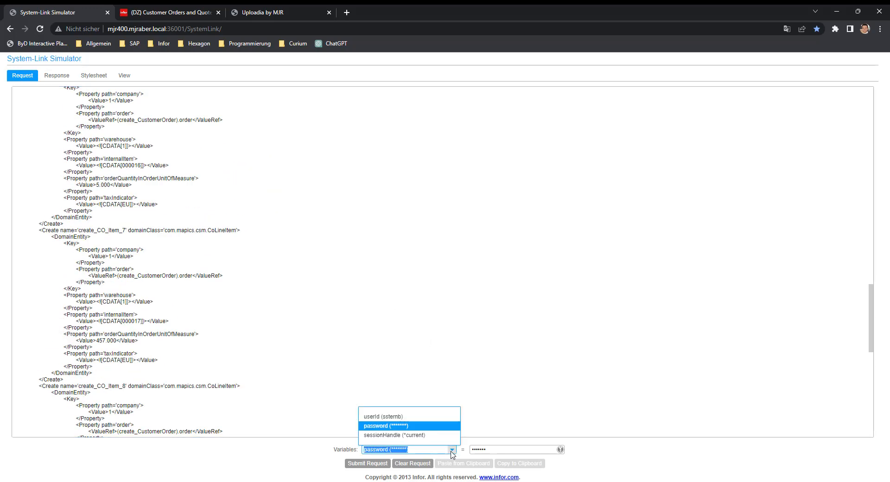
{"action": "left_click", "coordinate": [385, 329]}
{"action": "scroll", "coordinate": [378, 327], "scroll_direction": "up", "scroll_amount": 6}
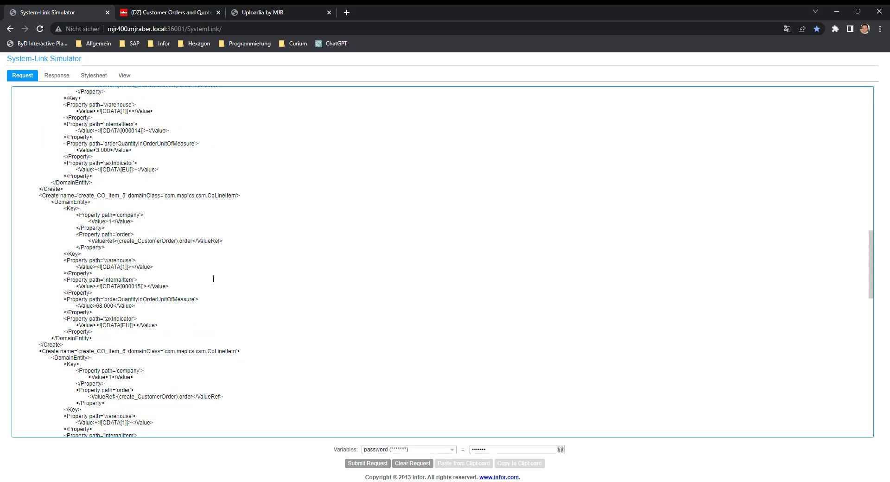
{"action": "scroll", "coordinate": [214, 278], "scroll_direction": "up", "scroll_amount": 15}
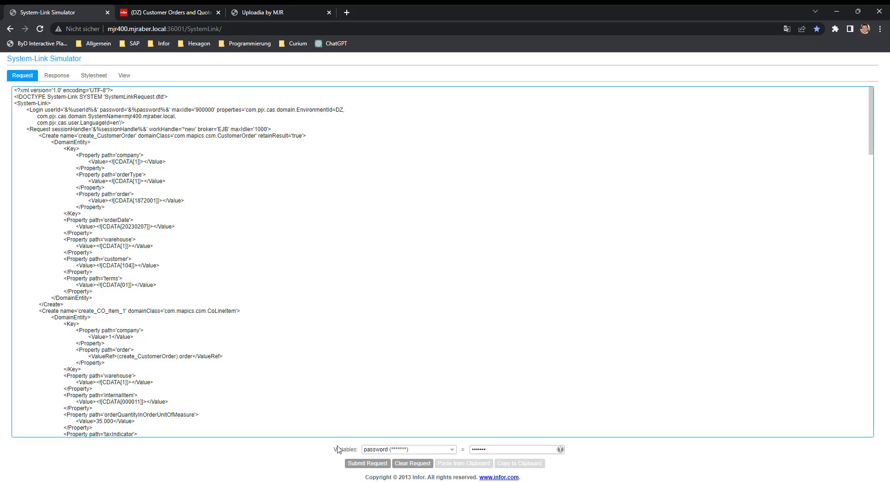
{"action": "left_click", "coordinate": [371, 463]}
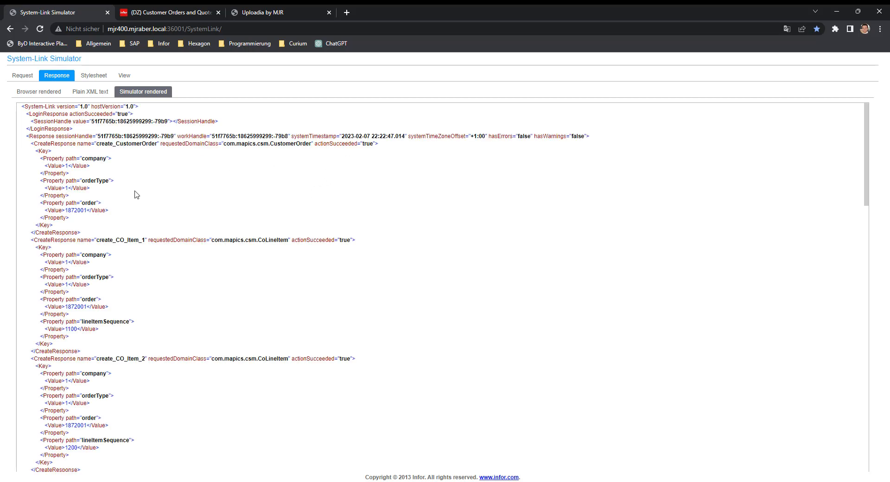
Switch to Infor's Customer Orders and Quotes list, open the newly created order and view its line items
{"action": "left_click", "coordinate": [163, 13]}
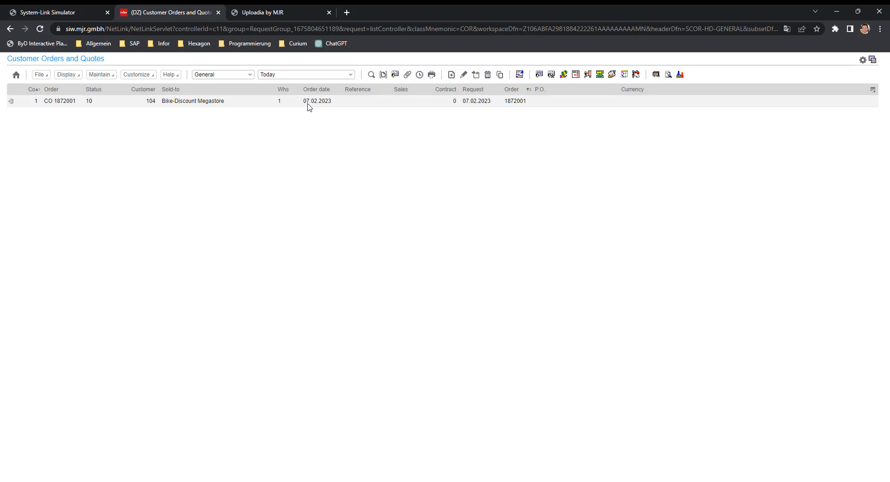
{"action": "left_click", "coordinate": [10, 101]}
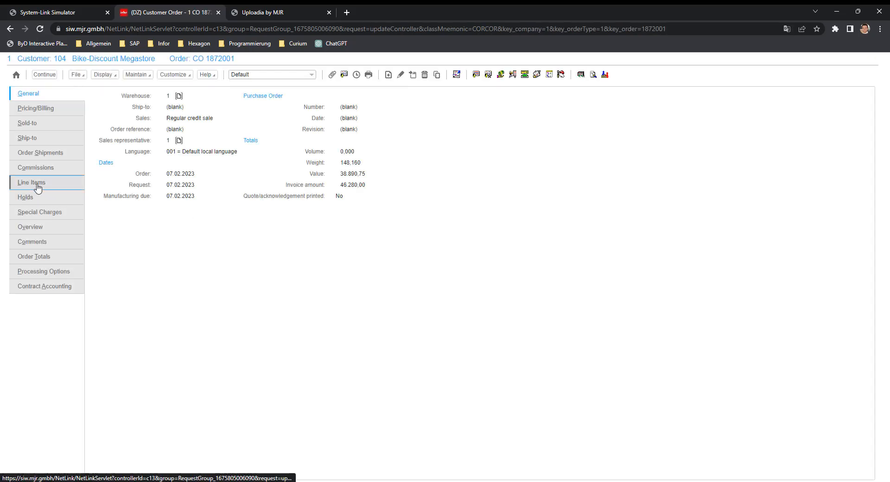
{"action": "left_click", "coordinate": [38, 187]}
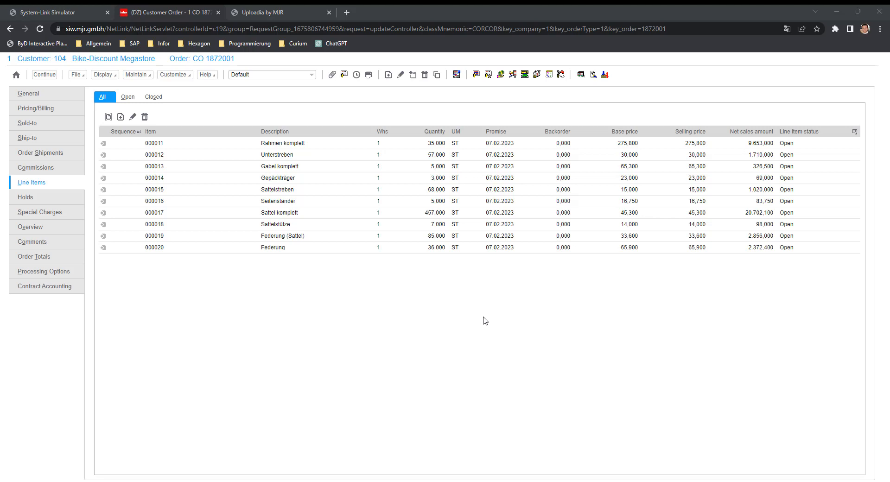
Switch to Customer Orders and Line Items.xlsx in Excel and examine the header and line item ranges, focusing on the first order
{"action": "mouse_move", "coordinate": [456, 481]}
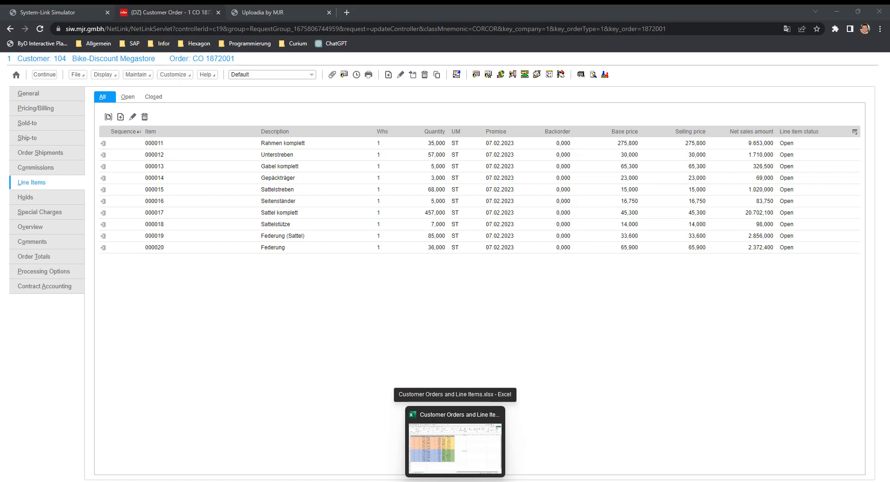
{"action": "left_click", "coordinate": [455, 445]}
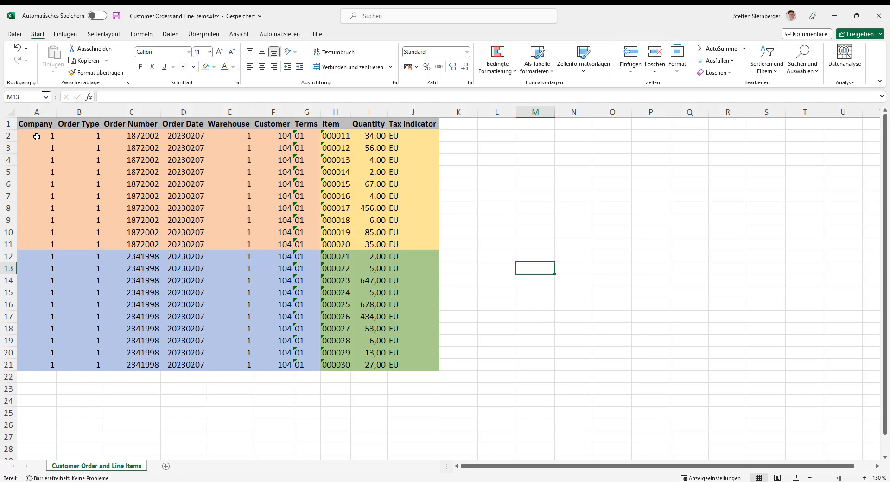
{"action": "left_click_drag", "start_coordinate": [41, 137], "coordinate": [283, 244]}
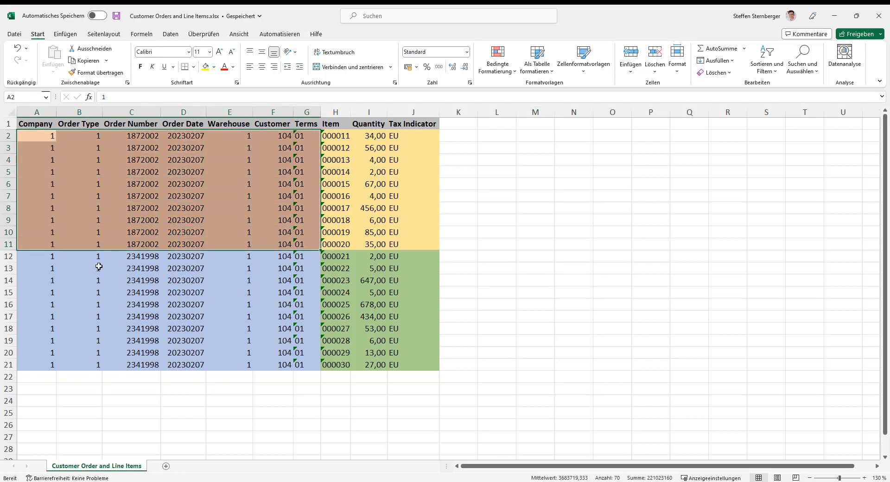
{"action": "left_click_drag", "start_coordinate": [52, 261], "coordinate": [309, 366]}
{"action": "left_click_drag", "start_coordinate": [335, 136], "coordinate": [403, 241]}
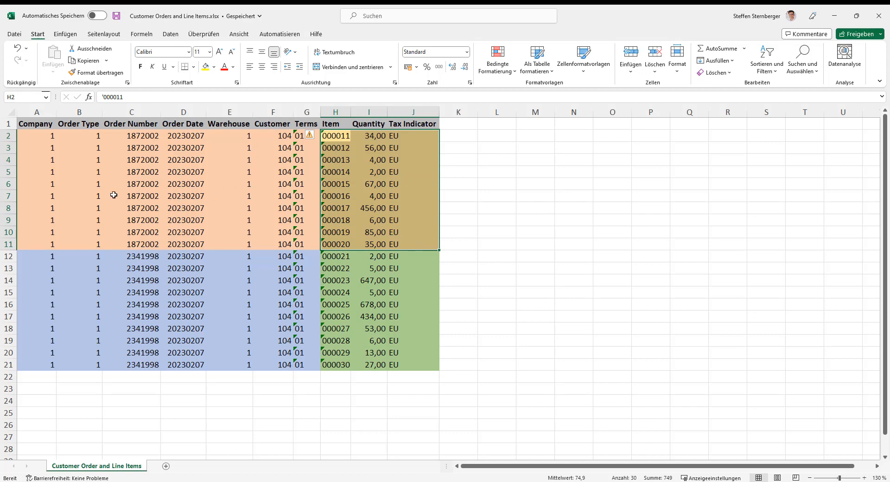
{"action": "left_click_drag", "start_coordinate": [40, 185], "coordinate": [391, 189]}
{"action": "left_click", "coordinate": [346, 205]}
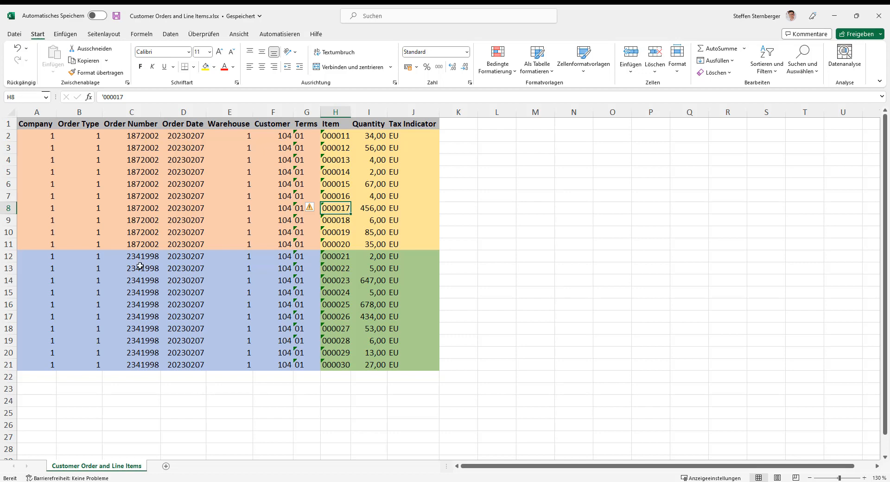
Examine the second order's date, warehouse, customer, terms and items 000021 to 000030, and minimize the workbook
{"action": "left_click", "coordinate": [180, 256]}
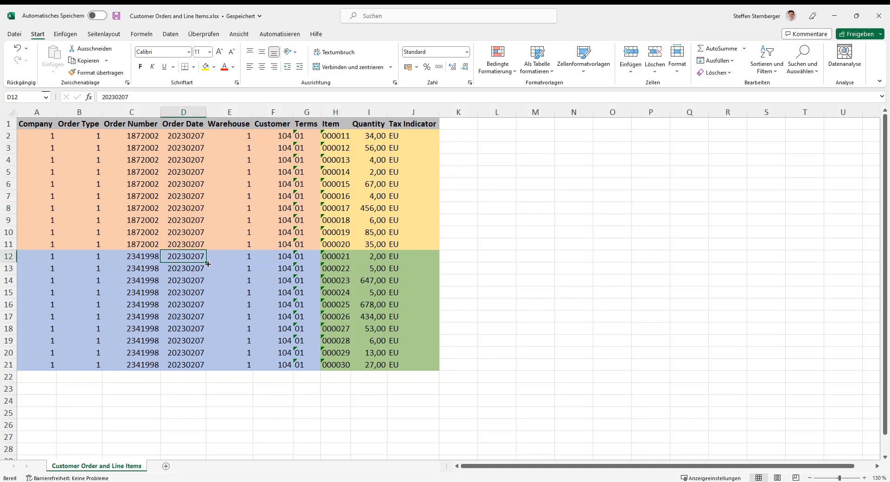
{"action": "left_click", "coordinate": [238, 261]}
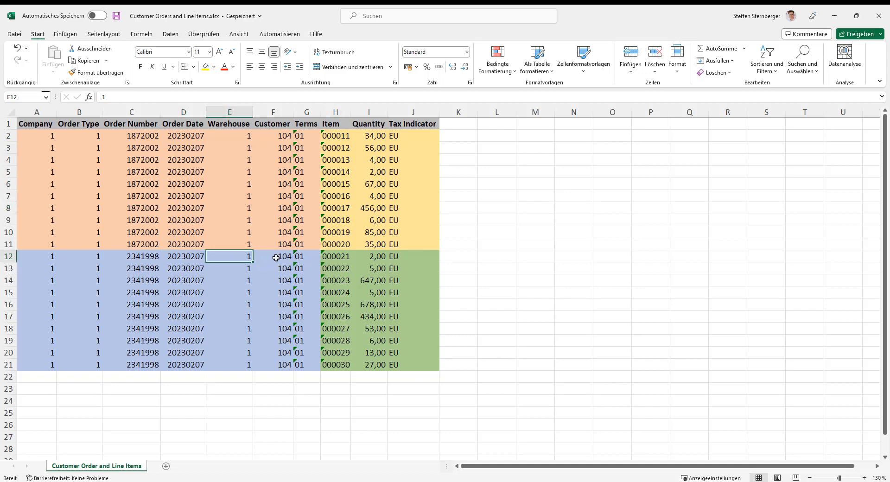
{"action": "left_click", "coordinate": [277, 258]}
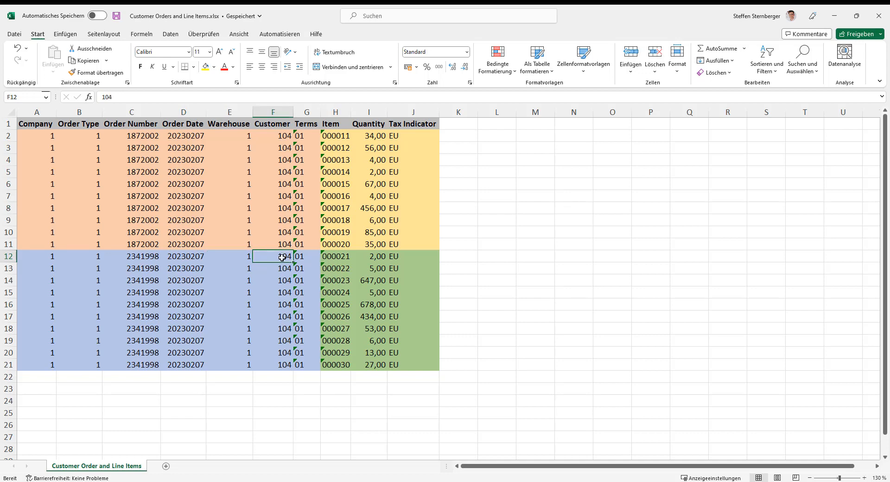
{"action": "left_click", "coordinate": [309, 257]}
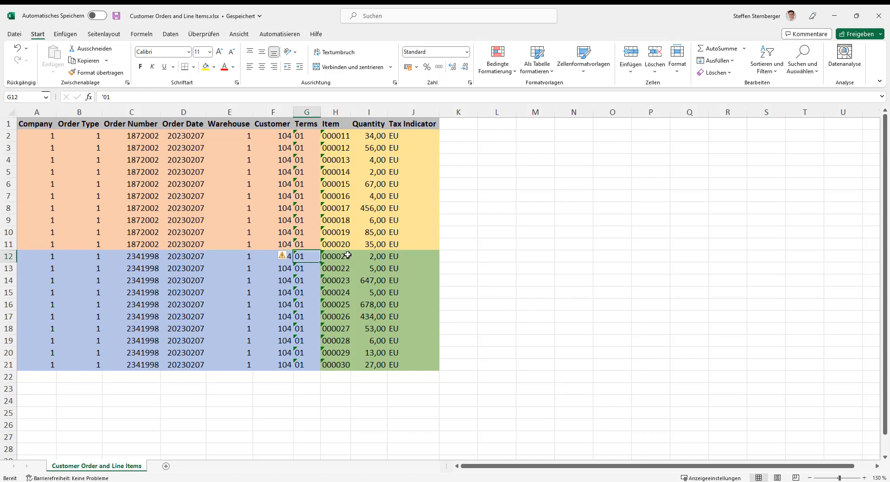
{"action": "left_click_drag", "start_coordinate": [348, 255], "coordinate": [347, 365]}
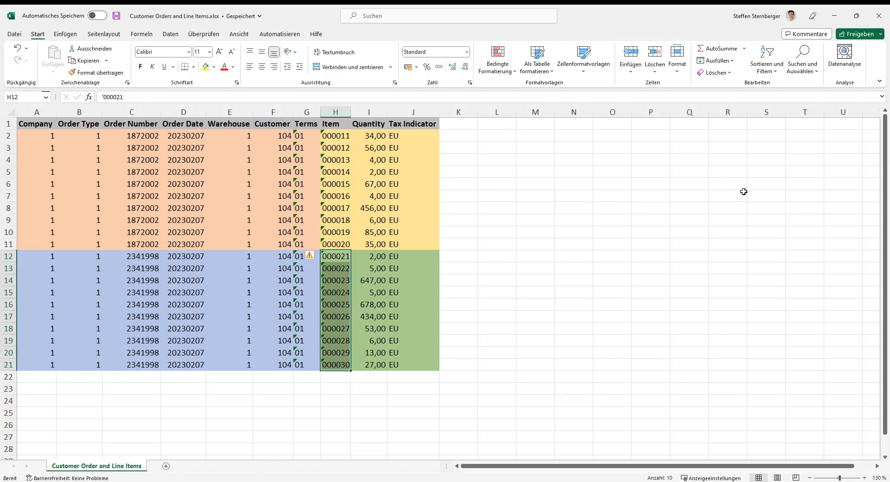
{"action": "left_click", "coordinate": [834, 15]}
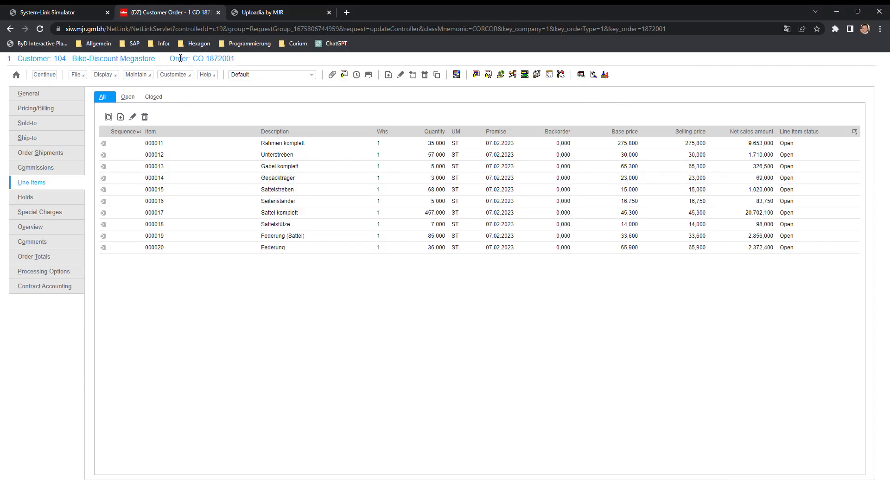
Start a new process in Uploadia, import Customer Orders and Line Items.xlsx and assign its sheet as the Excel source
{"action": "left_click", "coordinate": [269, 13]}
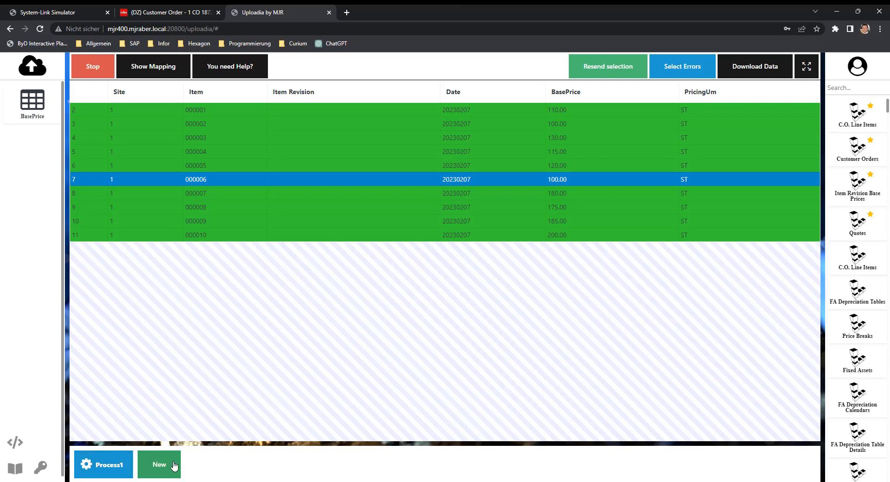
{"action": "left_click", "coordinate": [159, 465]}
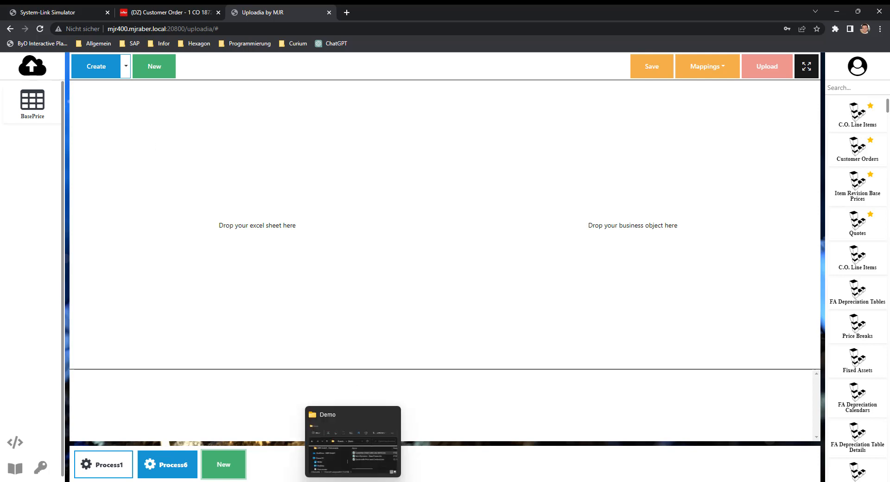
{"action": "left_click", "coordinate": [387, 459]}
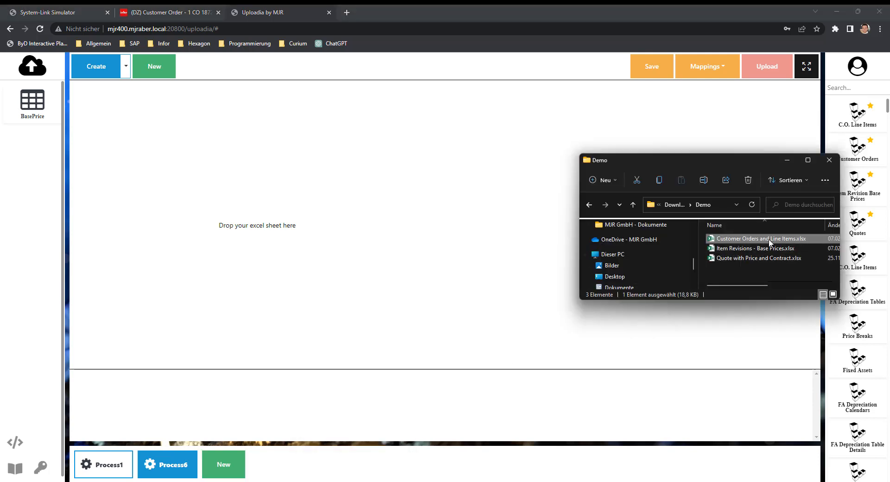
{"action": "left_click_drag", "start_coordinate": [770, 238], "coordinate": [41, 156]}
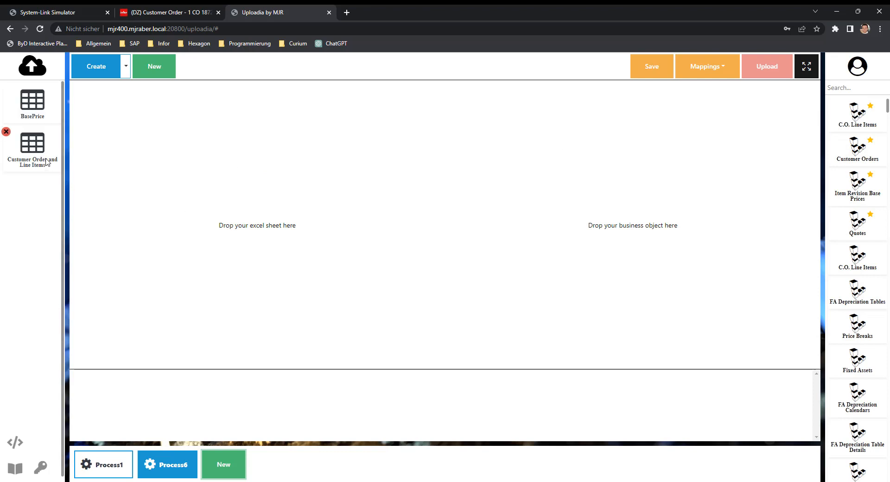
{"action": "left_click_drag", "start_coordinate": [31, 157], "coordinate": [237, 272]}
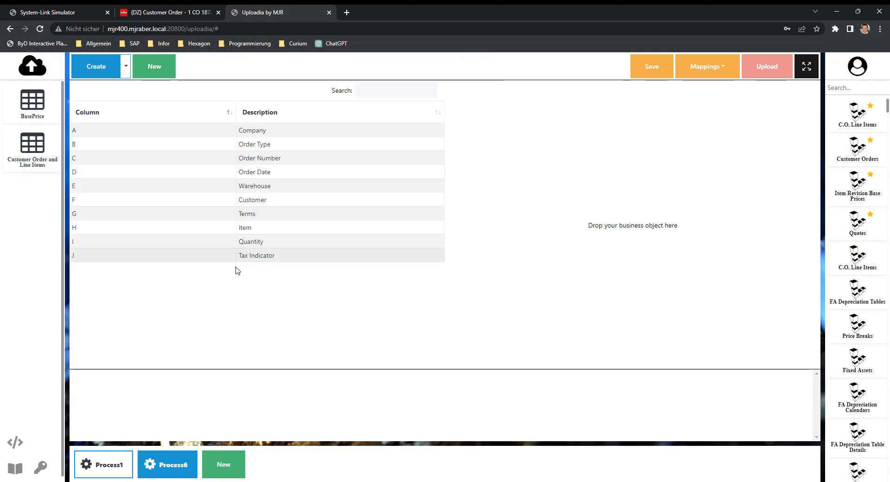
Load the saved mapping "Customer order and lines" for the sheet
{"action": "left_click", "coordinate": [708, 70]}
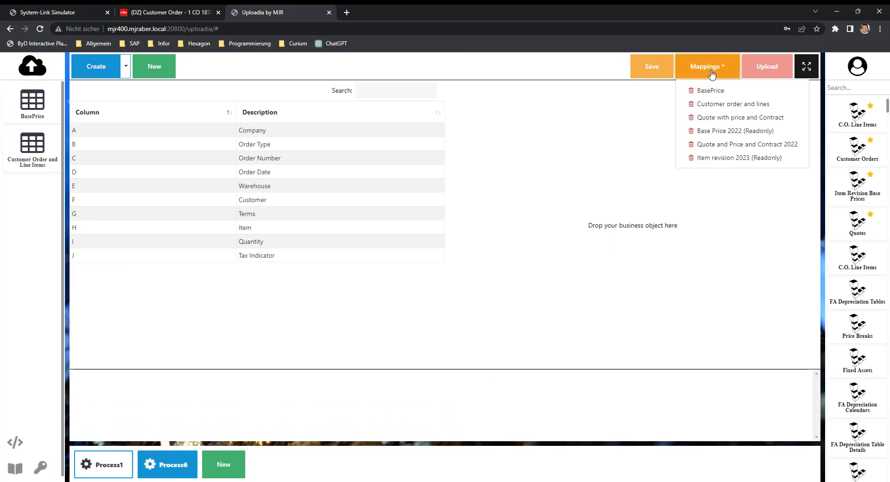
{"action": "left_click", "coordinate": [733, 105]}
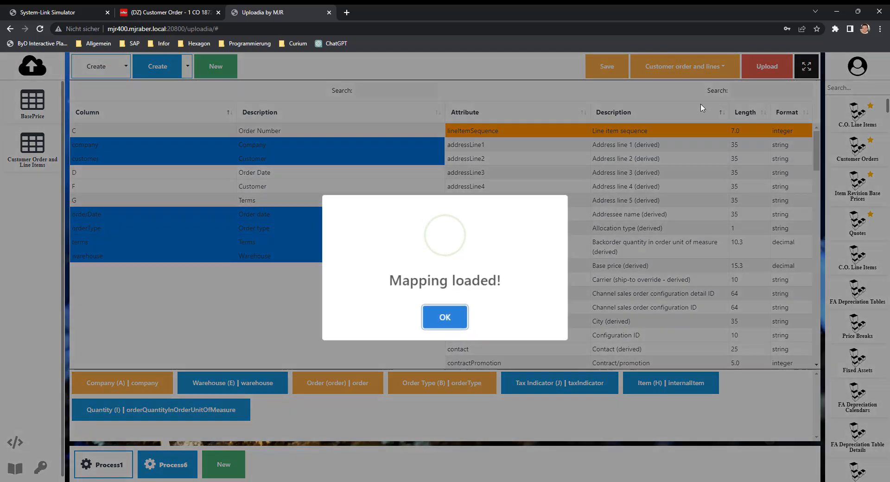
{"action": "left_click", "coordinate": [454, 316]}
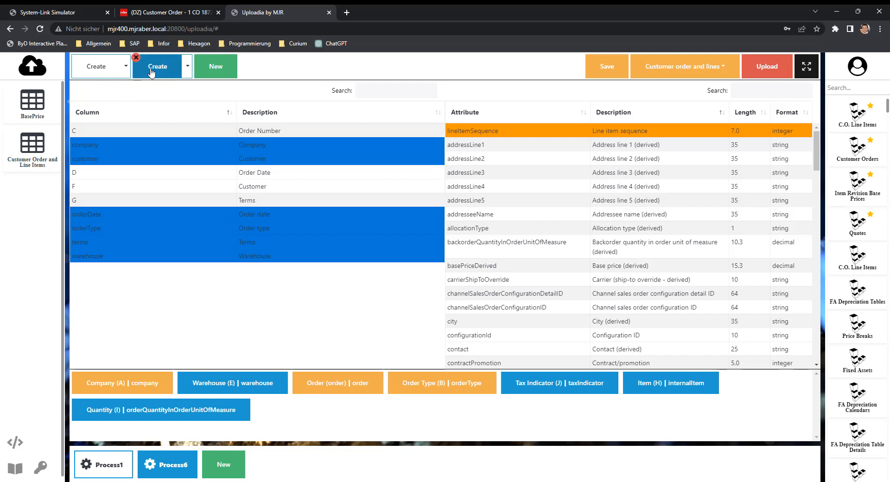
Review the mappings of both Create actions, and remove and re-create the line item's link from its order attribute to the header's Order field
{"action": "left_click", "coordinate": [105, 70]}
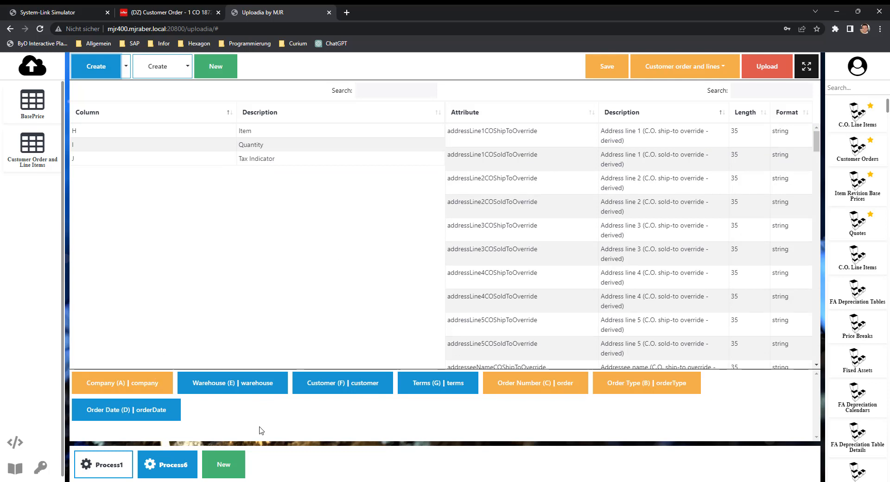
{"action": "left_click", "coordinate": [161, 70]}
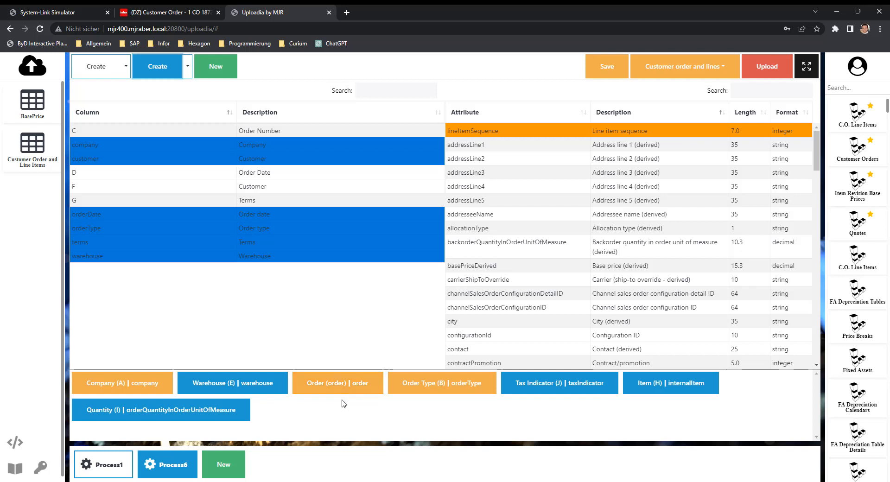
{"action": "left_click", "coordinate": [354, 389]}
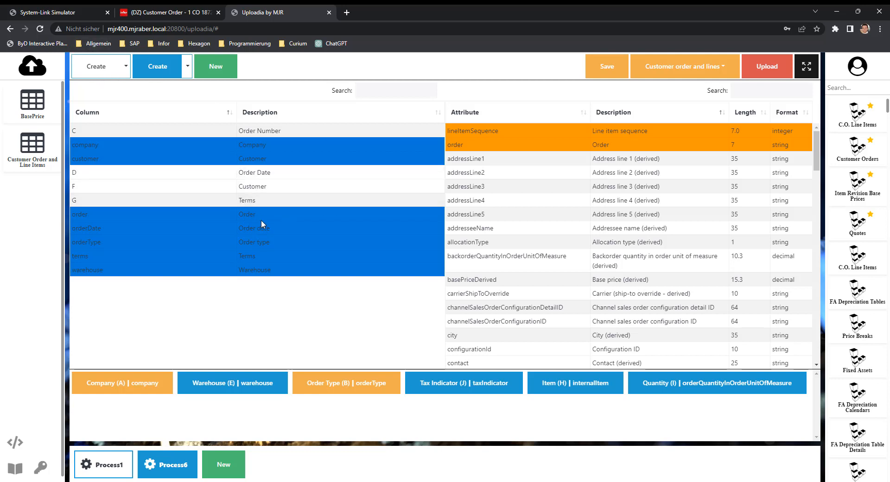
{"action": "left_click_drag", "start_coordinate": [458, 146], "coordinate": [265, 219]}
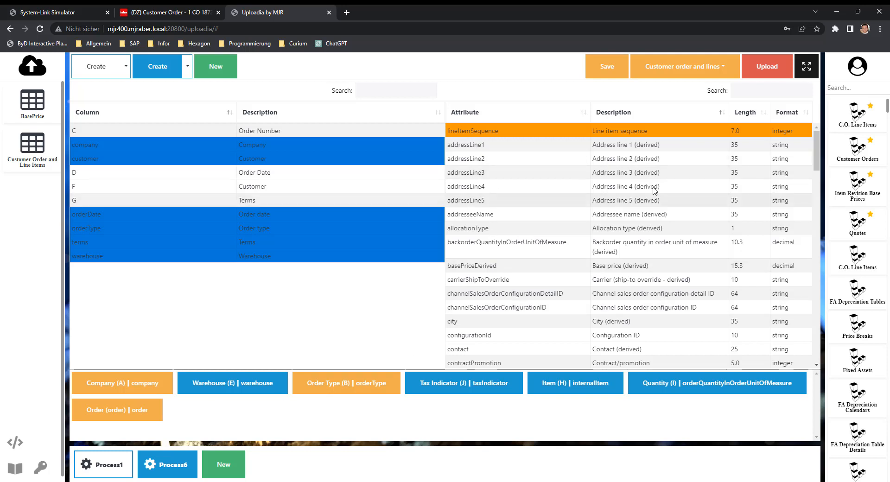
Upload the mapped customer orders with their line items and return to Infor's Customer Orders and Quotes list
{"action": "left_click", "coordinate": [766, 68]}
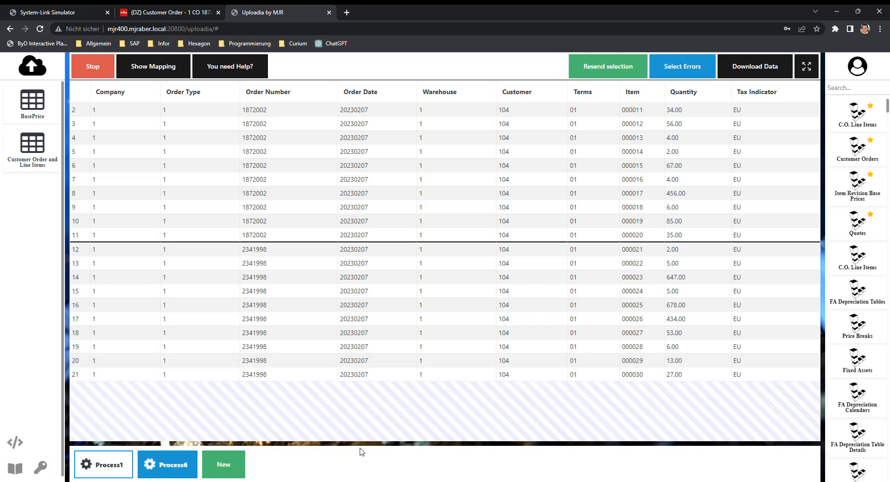
{"action": "left_click", "coordinate": [291, 249]}
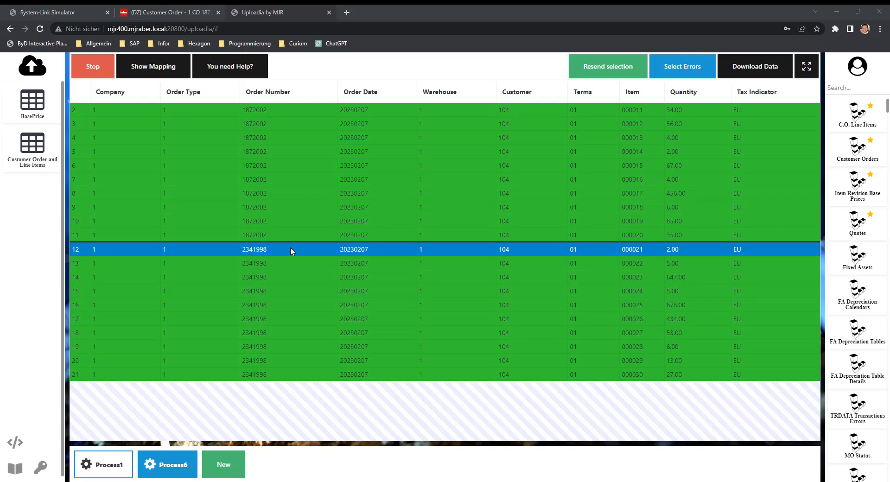
{"action": "left_click", "coordinate": [172, 7]}
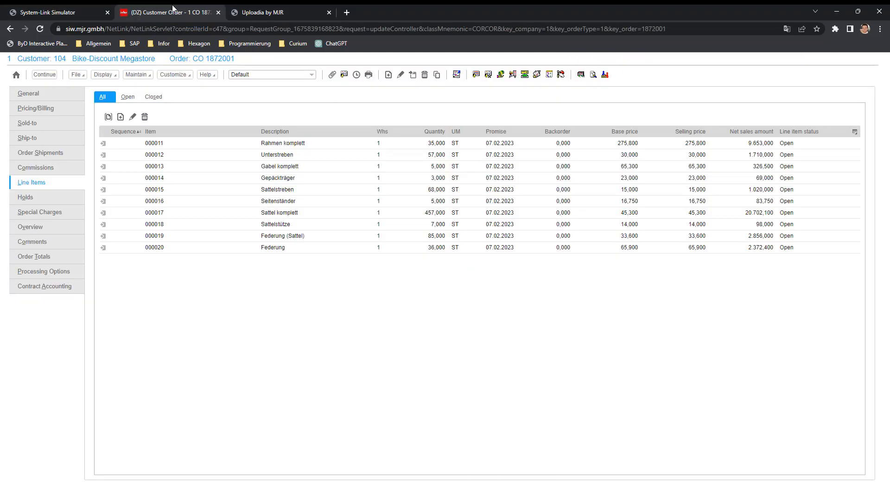
{"action": "left_click", "coordinate": [40, 75]}
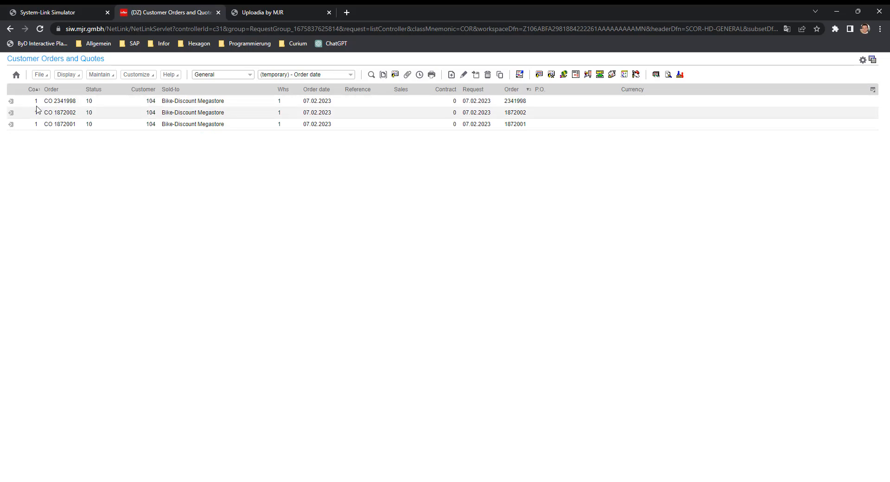
Open the two uploaded customer orders one after the other, starting with the newest, and examine their line items
{"action": "left_click", "coordinate": [11, 102]}
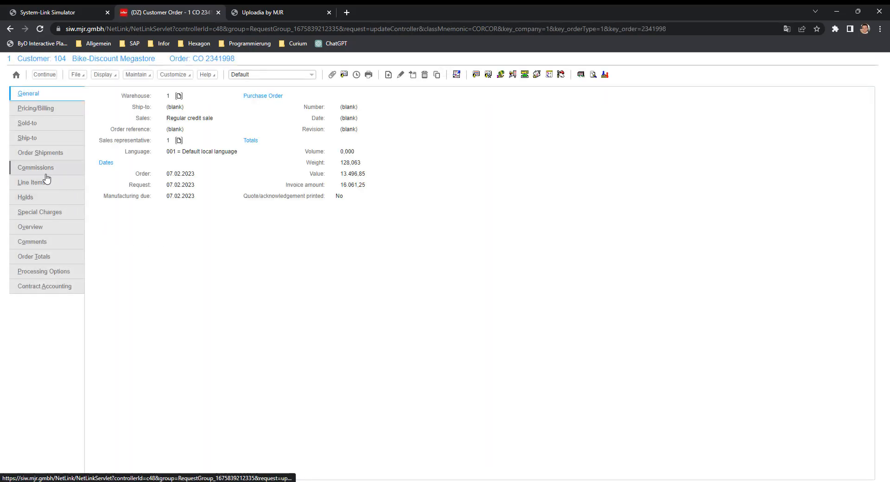
{"action": "left_click", "coordinate": [40, 185]}
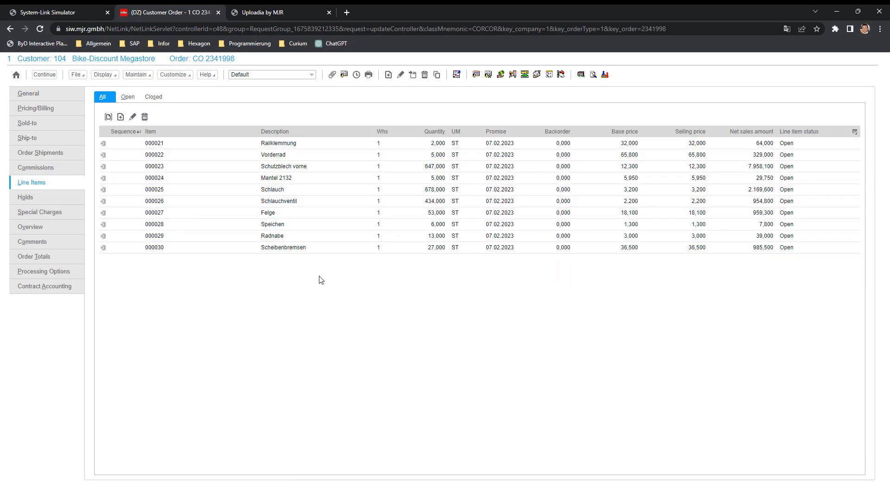
{"action": "left_click", "coordinate": [45, 74]}
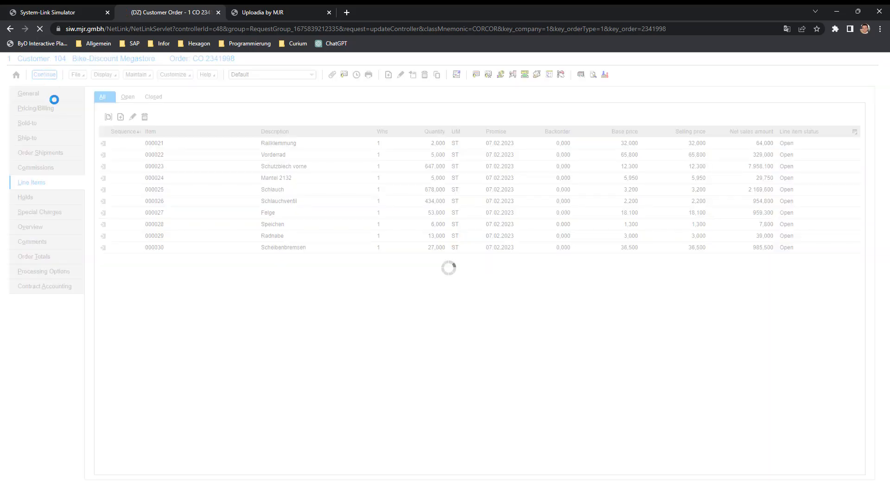
{"action": "left_click", "coordinate": [11, 115]}
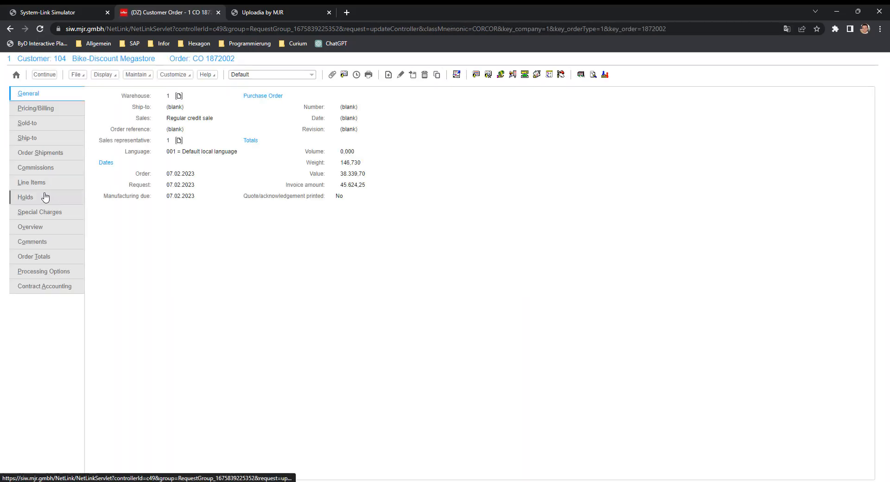
{"action": "left_click", "coordinate": [45, 186]}
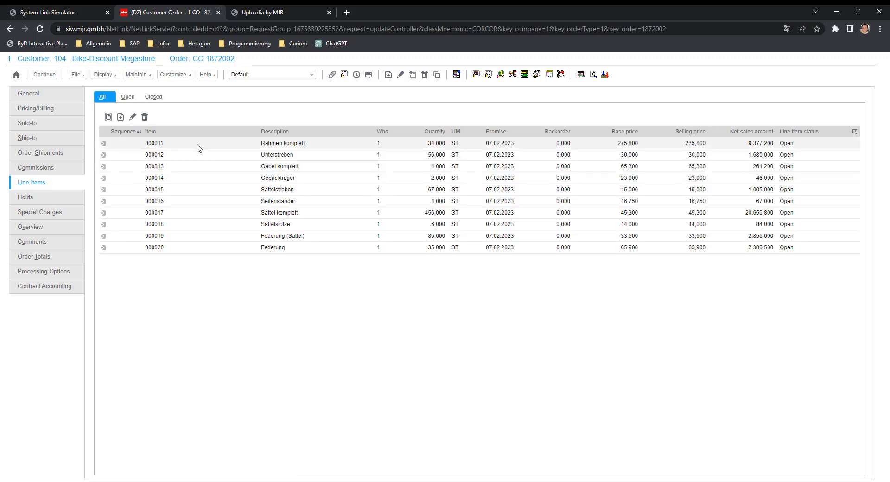